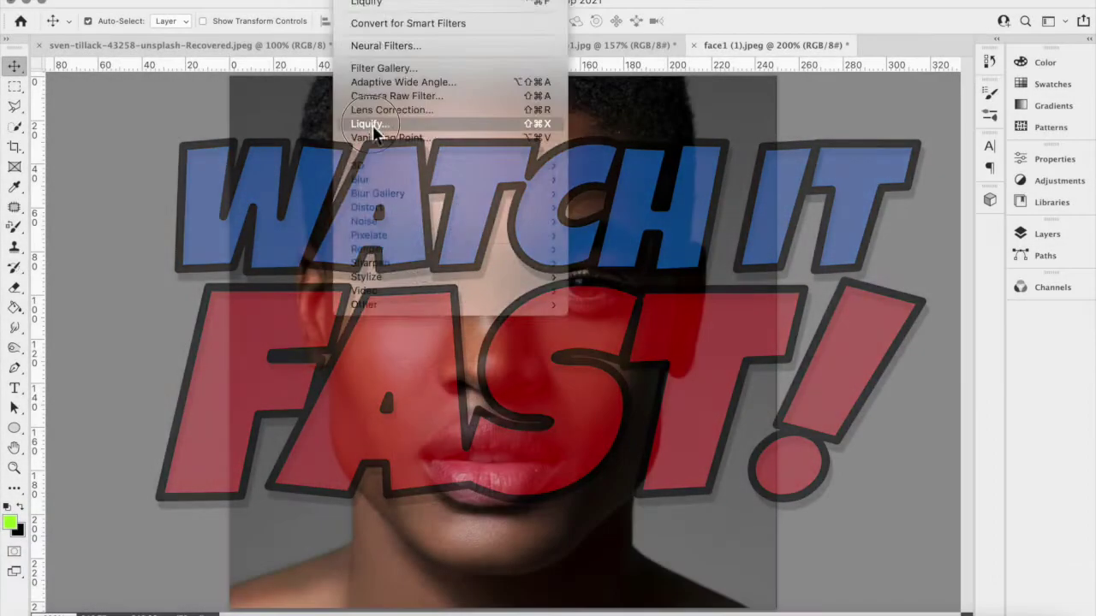
# Step: Quickly Liquify the face: frown the mouth, bend the nose, squash the eyes, stretch the chin, narrow the jaw
pyautogui.click(369, 124)
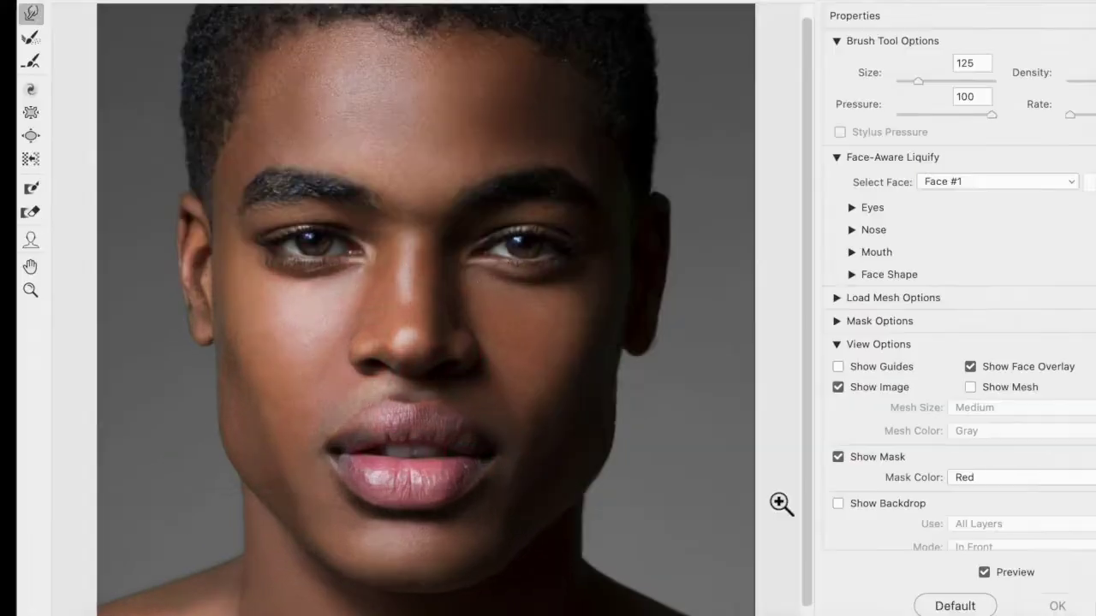
pyautogui.moveTo(343, 454); pyautogui.dragTo(318, 423)
pyautogui.moveTo(462, 343); pyautogui.dragTo(501, 372)
pyautogui.moveTo(313, 244); pyautogui.dragTo(385, 201)
pyautogui.press('w')
pyautogui.moveTo(402, 513); pyautogui.dragTo(402, 612)
pyautogui.moveTo(256, 513); pyautogui.dragTo(343, 582)
pyautogui.moveTo(599, 480); pyautogui.dragTo(531, 565)
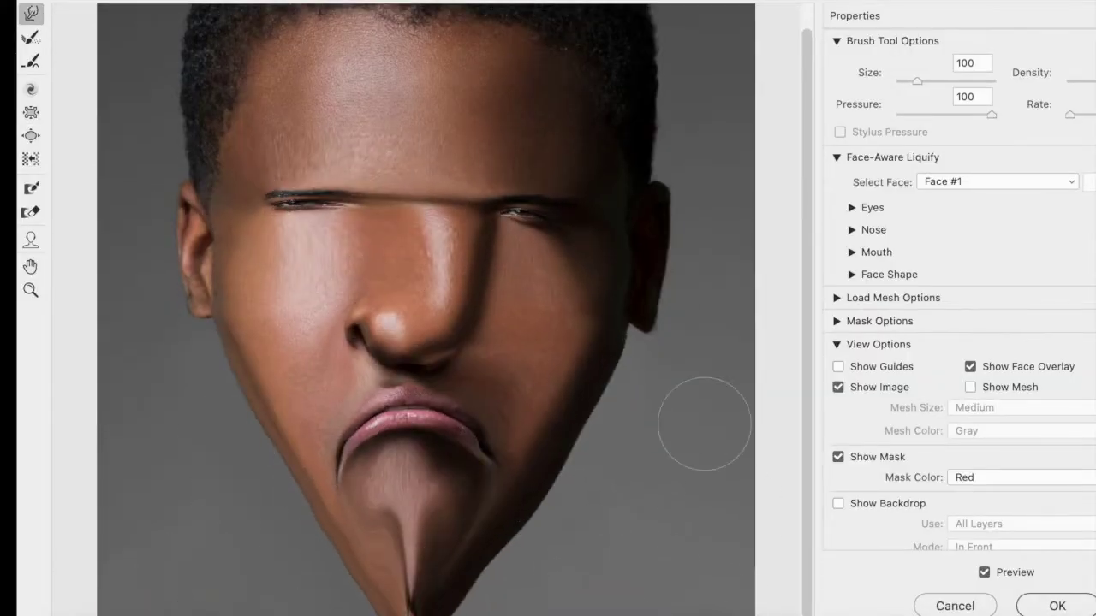
pyautogui.press('Return')
pyautogui.scroll(3, 611, 324)
# Step: Try the Healing Brush, then reopen Liquify and apply it again
pyautogui.press('j')
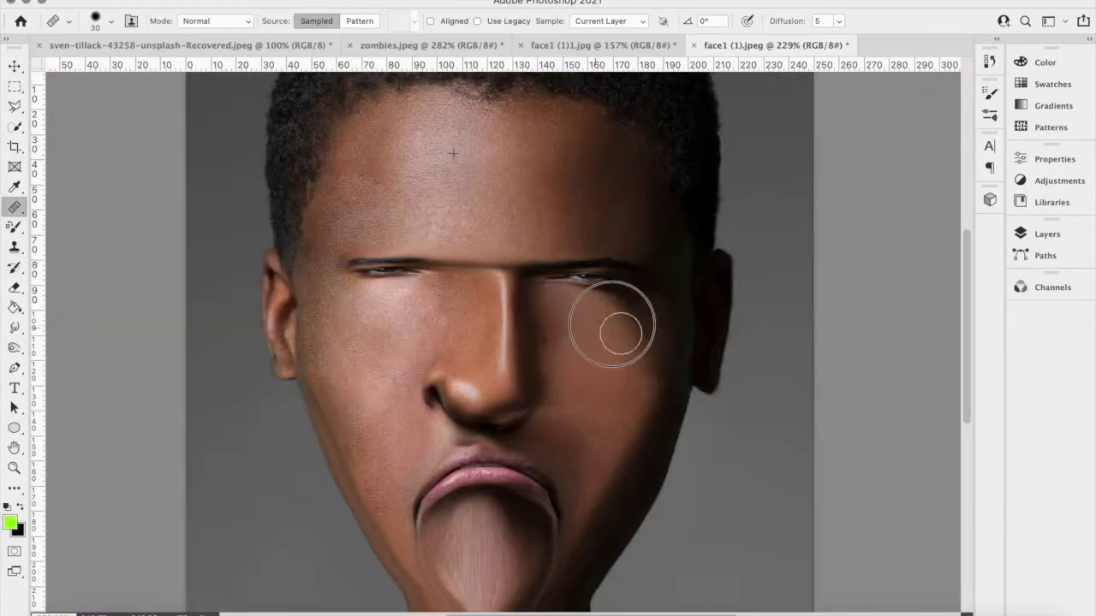
pyautogui.scroll(-2, 762, 379)
pyautogui.scroll(-3, 537, 257)
pyautogui.press('v')
pyautogui.click(347, 4)
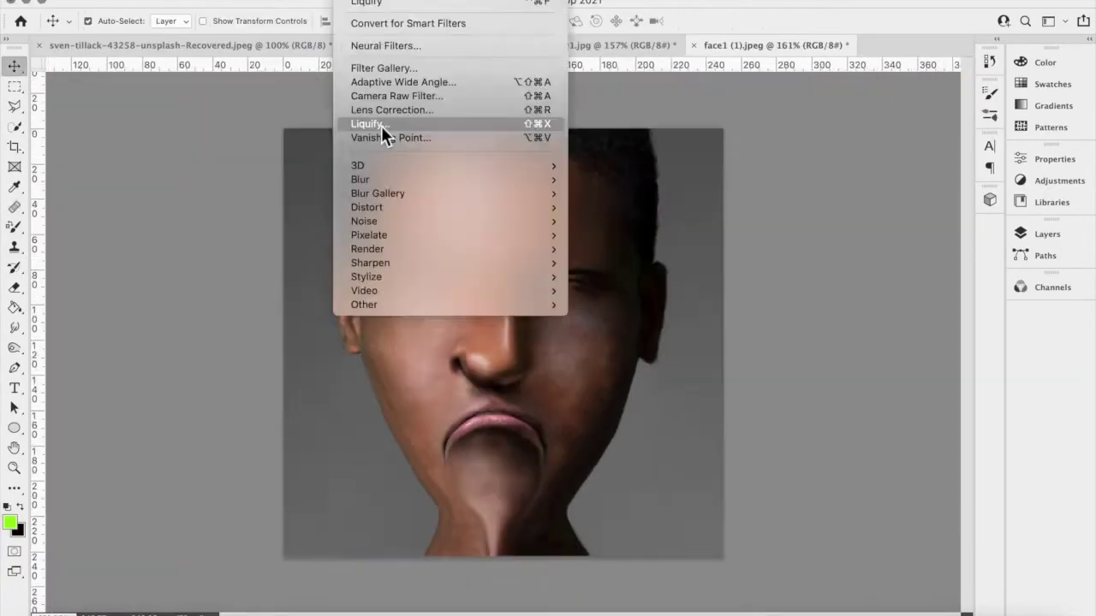
pyautogui.click(382, 124)
pyautogui.click(861, 594)
# Step: Paint the whole face green and recolour the eyes red
pyautogui.moveTo(440, 294); pyautogui.dragTo(372, 142)
pyautogui.scroll(2, 406, 324)
pyautogui.scroll(-3, 407, 323)
pyautogui.moveTo(407, 324)
pyautogui.mouseDown()
pyautogui.moveTo(617, 379)
pyautogui.moveTo(314, 159)
pyautogui.mouseUp()
pyautogui.scroll(1, 512, 447)
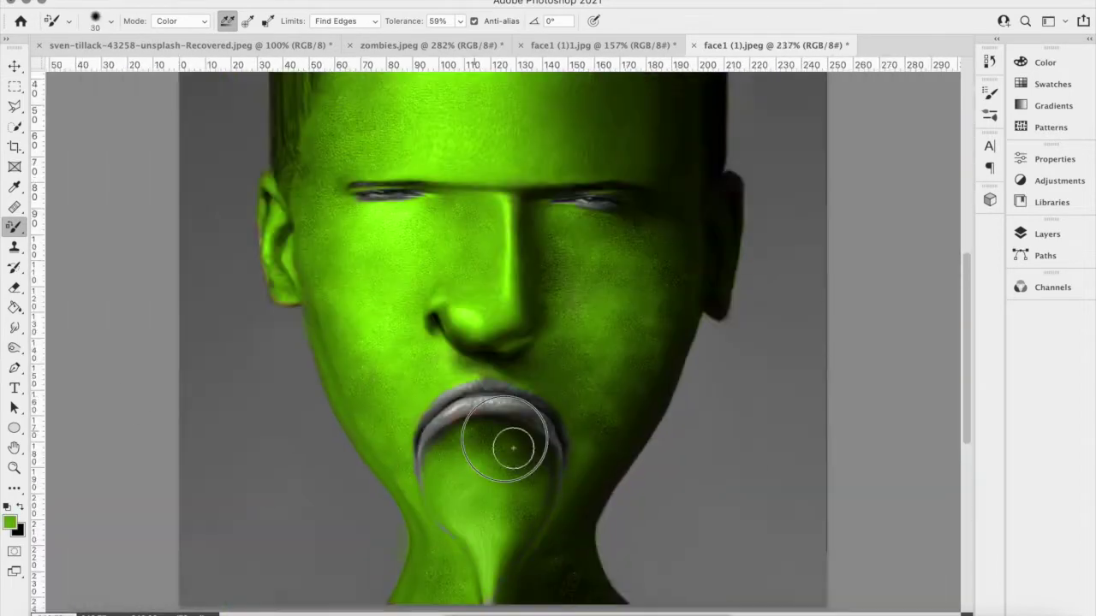
pyautogui.moveTo(512, 447); pyautogui.dragTo(548, 454)
# Step: Pick a new painting colour and recolour the lips darker
pyautogui.click(10, 522)
pyautogui.click(705, 186)
pyautogui.click(10, 521)
pyautogui.click(705, 186)
pyautogui.moveTo(282, 590); pyautogui.dragTo(560, 585)
pyautogui.scroll(-3, 643, 450)
# Step: Apply a quick Liquify to the mouth, fit the view, and repaint the face darker green
pyautogui.hotkey('ctrl', 'shift', 'x')
pyautogui.press('Return')
pyautogui.scroll(3, 587, 511)
pyautogui.hotkey('ctrl', '0')
pyautogui.moveTo(394, 342); pyautogui.dragTo(440, 525)
# Step: Lasso-select the lips
pyautogui.press('l')
pyautogui.scroll(3, 469, 421)
pyautogui.moveTo(365, 479); pyautogui.dragTo(621, 497)
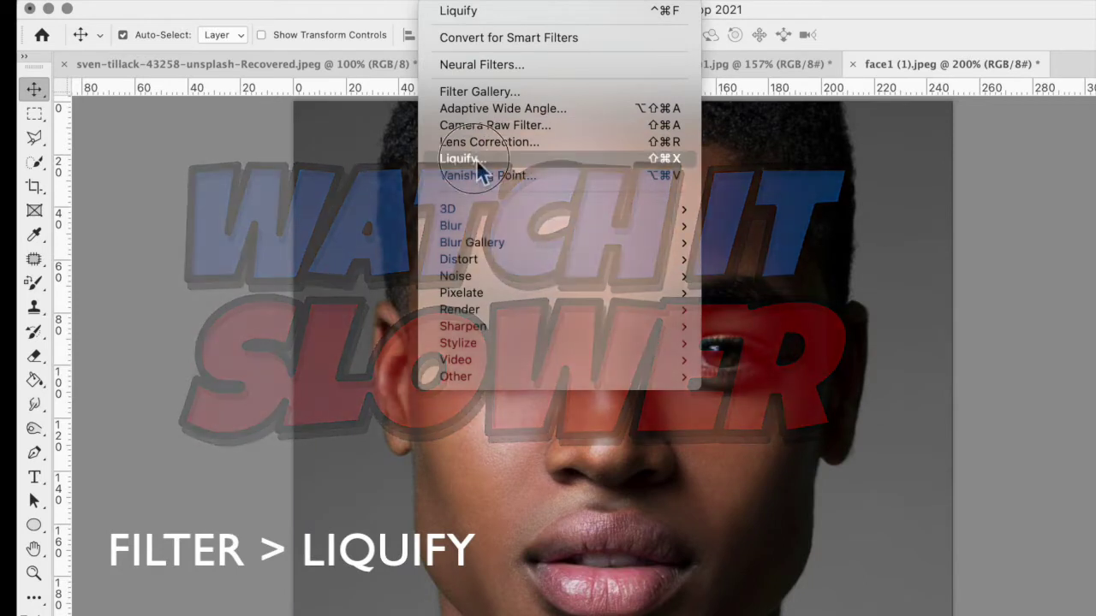
# Step: In Liquify, bend the lips and chin into a frown and drag the lower lip's corner down
pyautogui.click(475, 159)
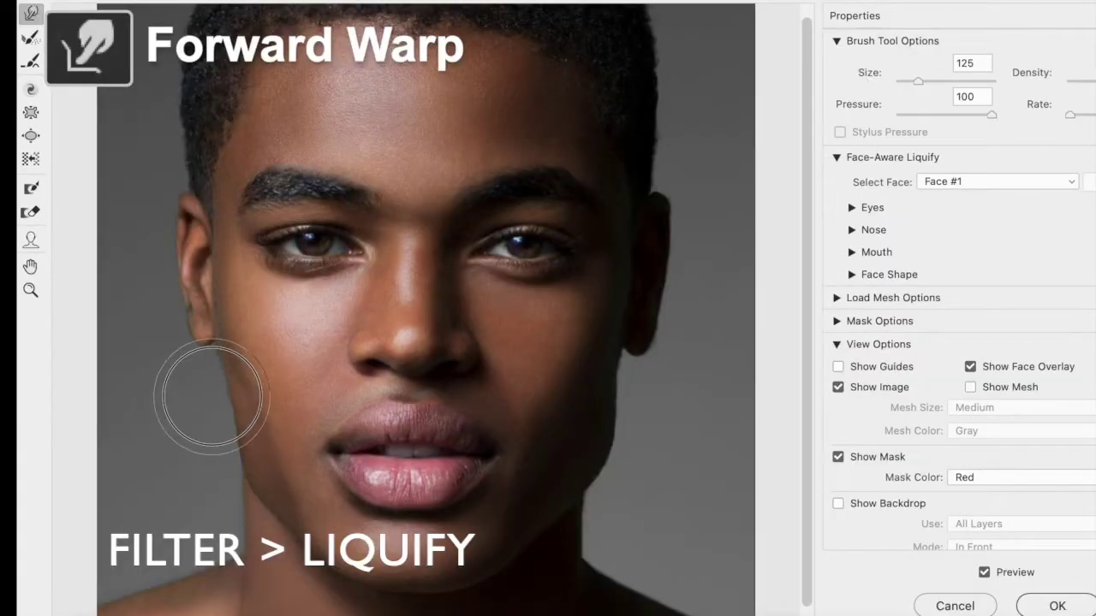
pyautogui.moveTo(198, 352)
pyautogui.mouseDown()
pyautogui.moveTo(411, 437)
pyautogui.moveTo(245, 391)
pyautogui.moveTo(548, 484)
pyautogui.mouseUp()
pyautogui.moveTo(324, 452); pyautogui.dragTo(293, 475)
pyautogui.press('[')
pyautogui.press('[')
pyautogui.press('[')
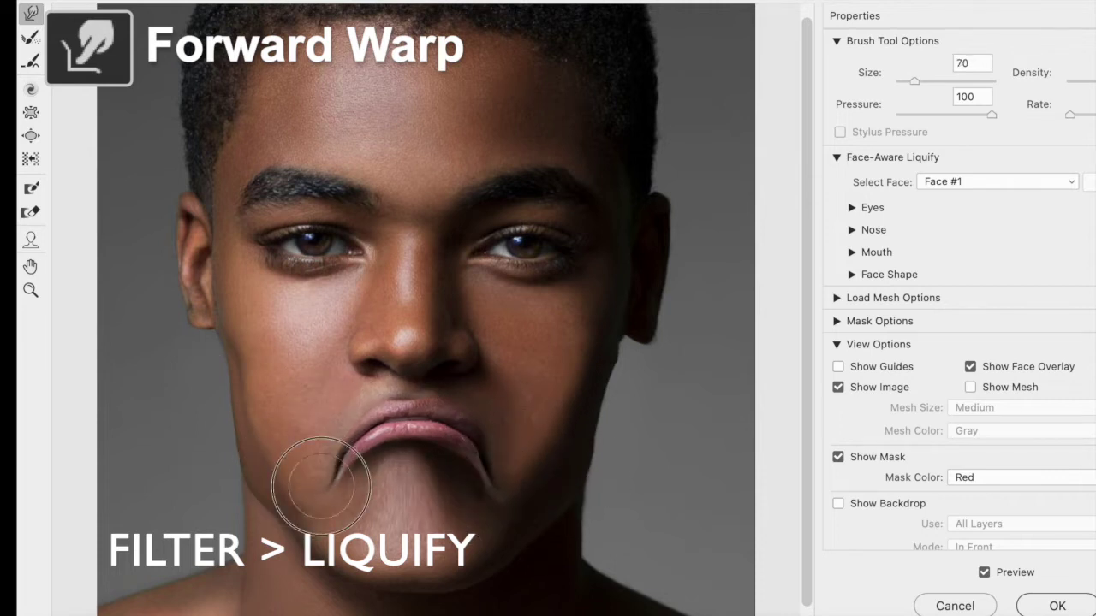
# Step: Twirl the nose clockwise out of shape, trying Bloat before returning to Forward Warp
pyautogui.press('c')
pyautogui.moveTo(415, 329); pyautogui.dragTo(428, 325)
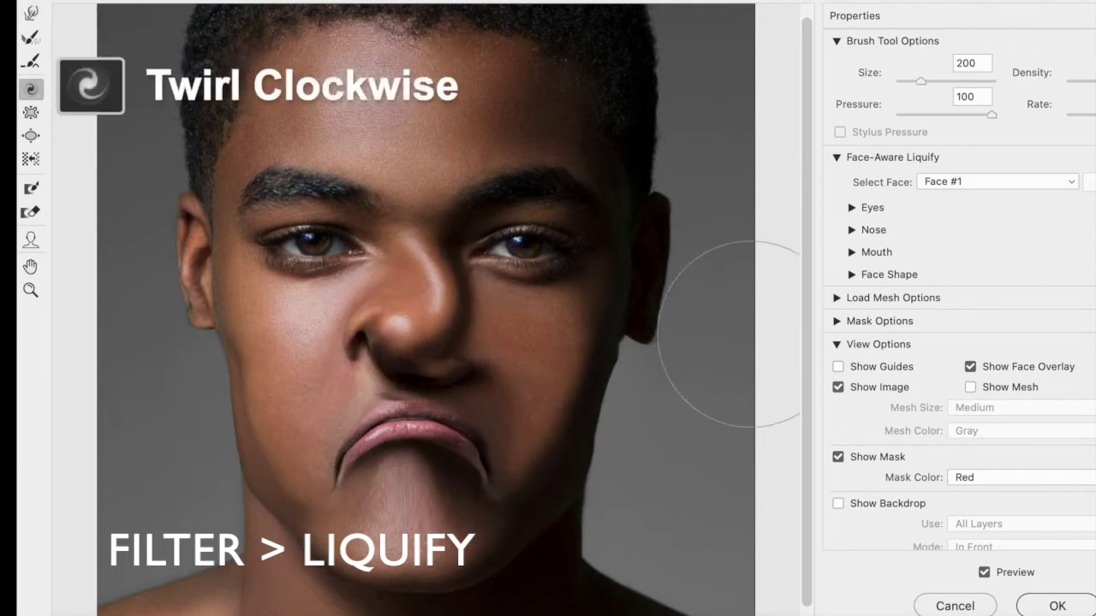
pyautogui.click(31, 134)
pyautogui.click(30, 12)
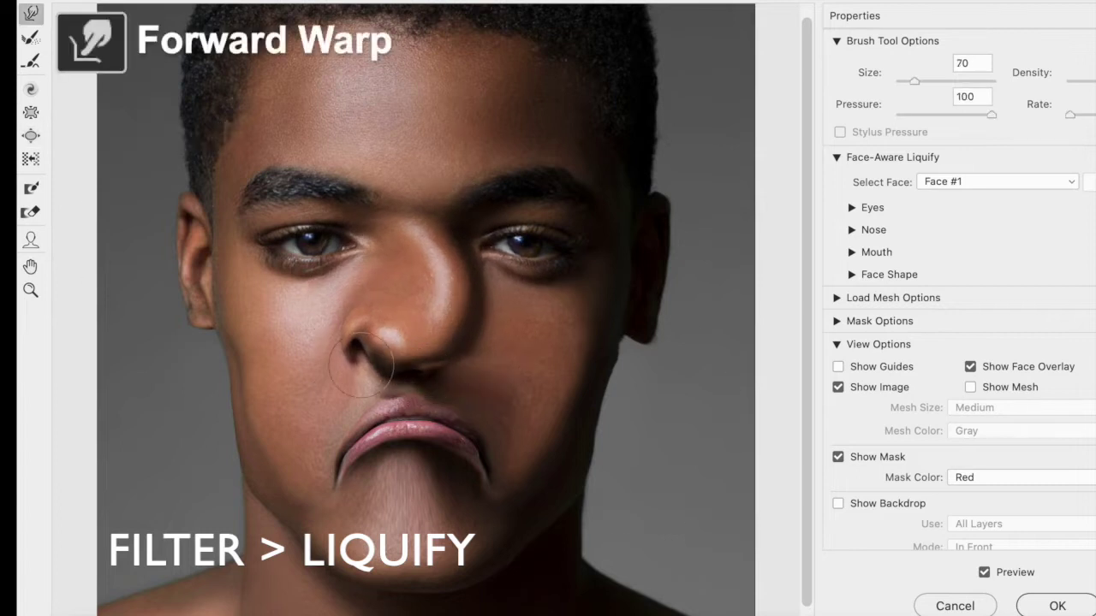
pyautogui.press('b')
pyautogui.press('w')
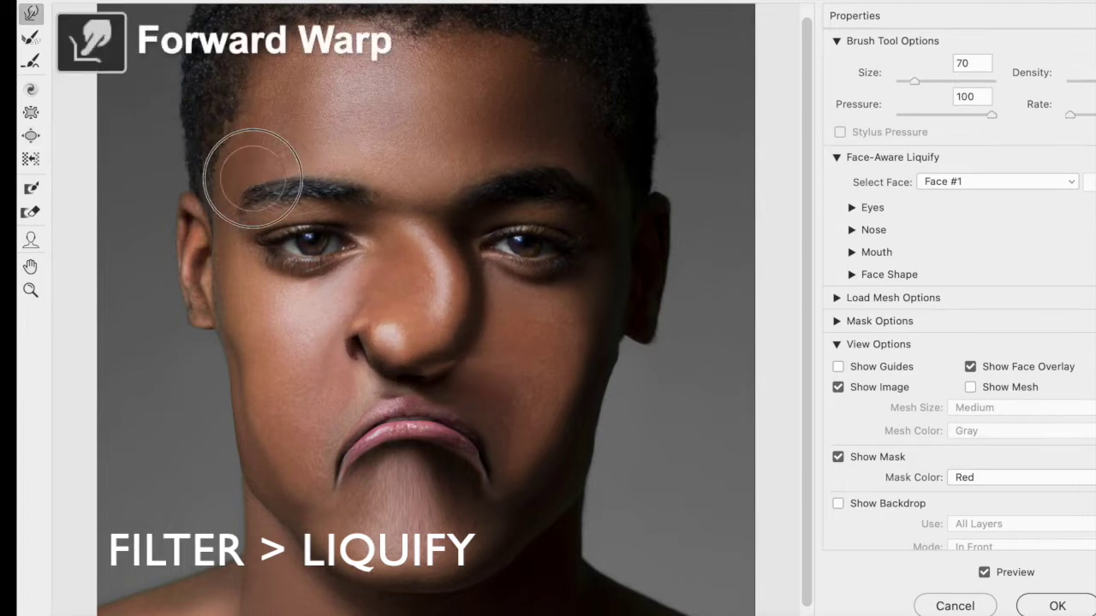
# Step: Pucker the eyes and brow into flattened slits
pyautogui.press('s')
pyautogui.moveTo(305, 245)
pyautogui.mouseDown()
pyautogui.moveTo(519, 214)
pyautogui.moveTo(306, 227)
pyautogui.moveTo(526, 184)
pyautogui.moveTo(710, 318)
pyautogui.mouseUp()
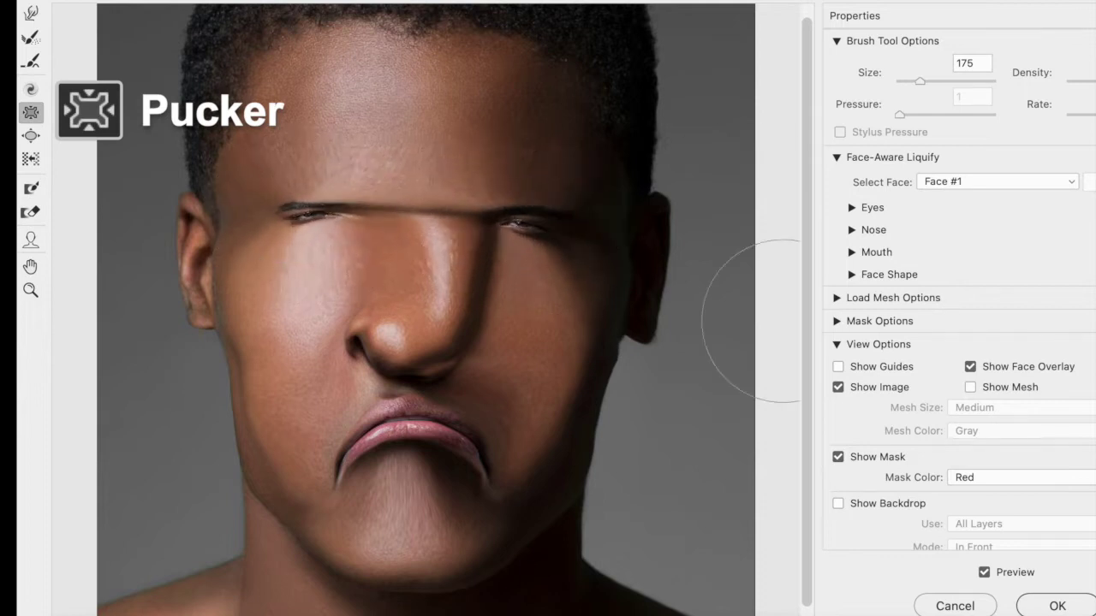
pyautogui.hotkey('ctrl', 'alt', 'z')
pyautogui.hotkey('ctrl', 'alt', 'z')
pyautogui.hotkey('ctrl', 'alt', 'z')
pyautogui.hotkey('ctrl', 'shift', 'z')
# Step: With a larger Forward Warp brush, stretch the lower lip and chin to a point and push the jawlines into a V
pyautogui.press('w')
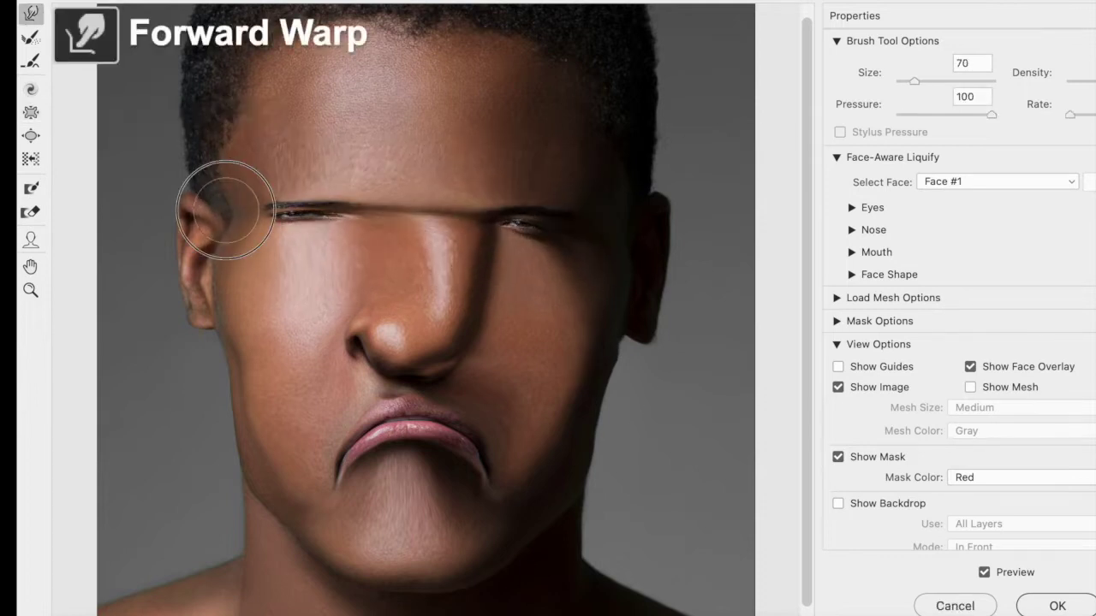
pyautogui.scroll(-1, 482, 533)
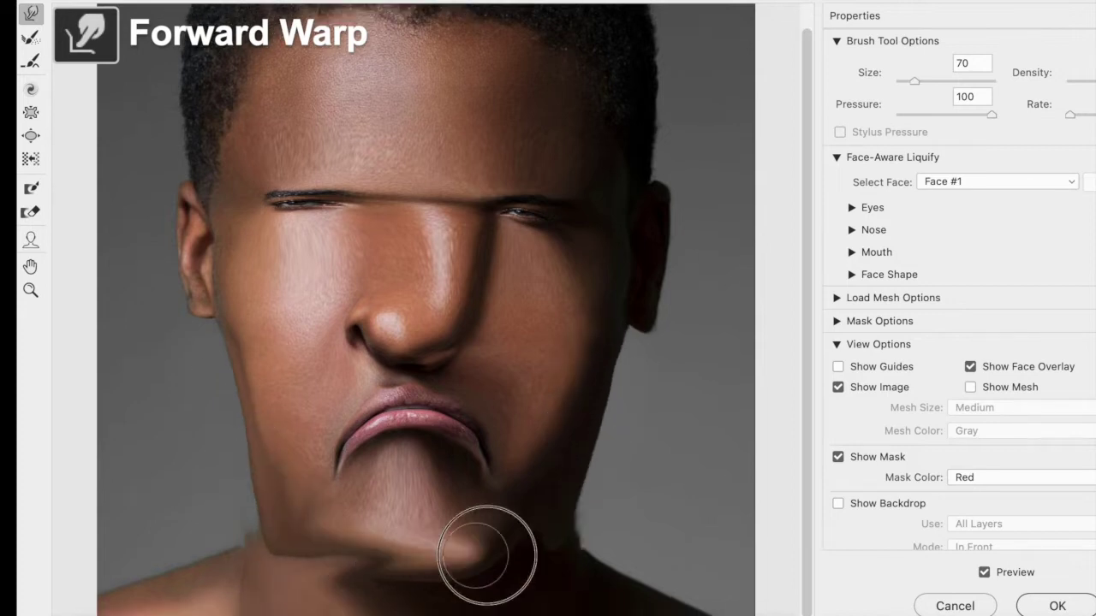
pyautogui.press(']')
pyautogui.press(']')
pyautogui.press(']')
pyautogui.moveTo(401, 432); pyautogui.dragTo(398, 591)
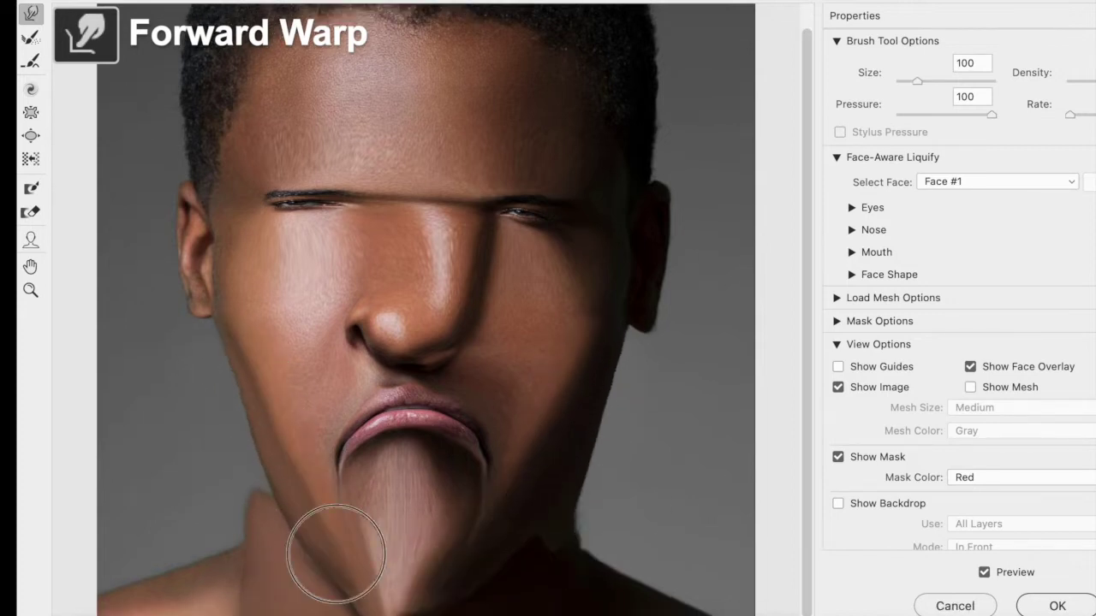
pyautogui.moveTo(305, 557)
pyautogui.mouseDown()
pyautogui.moveTo(577, 568)
pyautogui.moveTo(543, 533)
pyautogui.moveTo(568, 513)
pyautogui.moveTo(407, 600)
pyautogui.moveTo(733, 600)
pyautogui.mouseUp()
# Step: Warp the shoulders away, refine both sides of the V-shaped jaw, and bend the nose bridge
pyautogui.moveTo(366, 611); pyautogui.dragTo(214, 599)
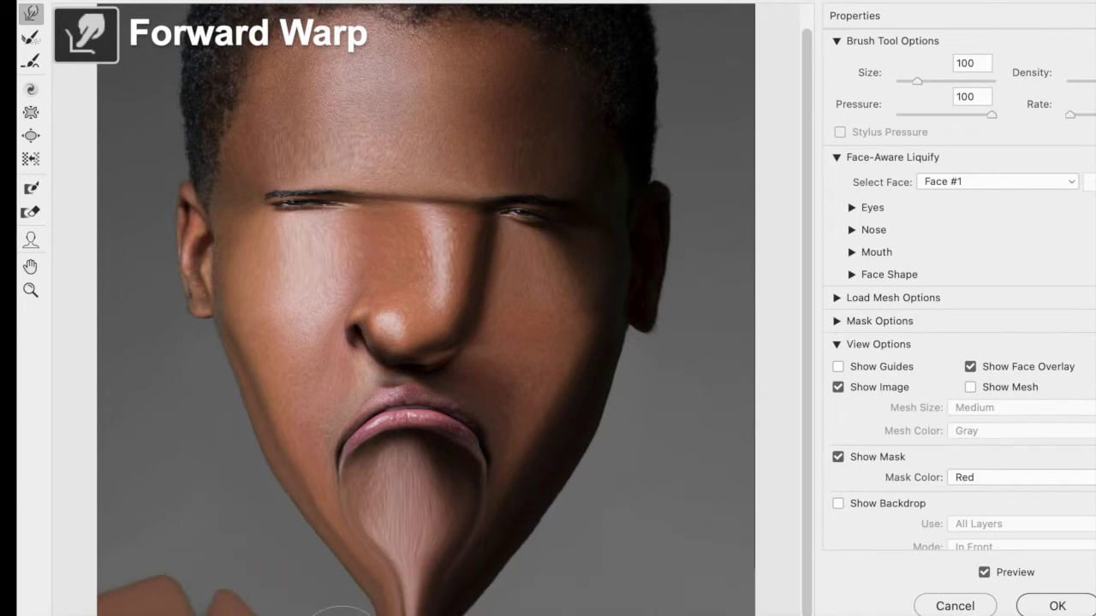
pyautogui.moveTo(631, 477); pyautogui.dragTo(531, 548)
pyautogui.moveTo(414, 503); pyautogui.dragTo(317, 548)
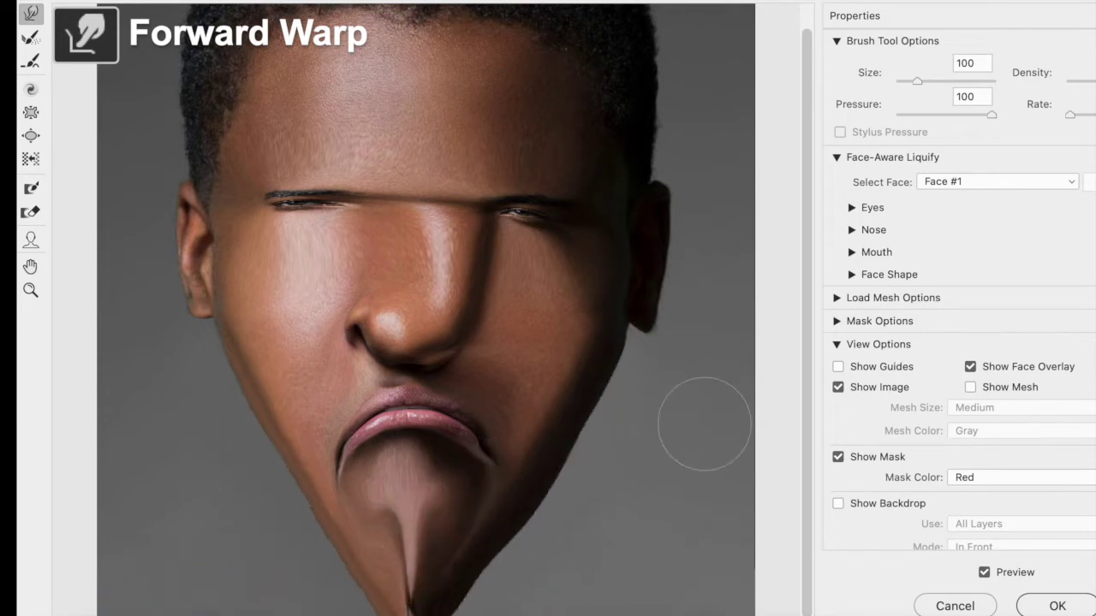
pyautogui.moveTo(411, 591); pyautogui.dragTo(502, 587)
pyautogui.moveTo(333, 272); pyautogui.dragTo(452, 215)
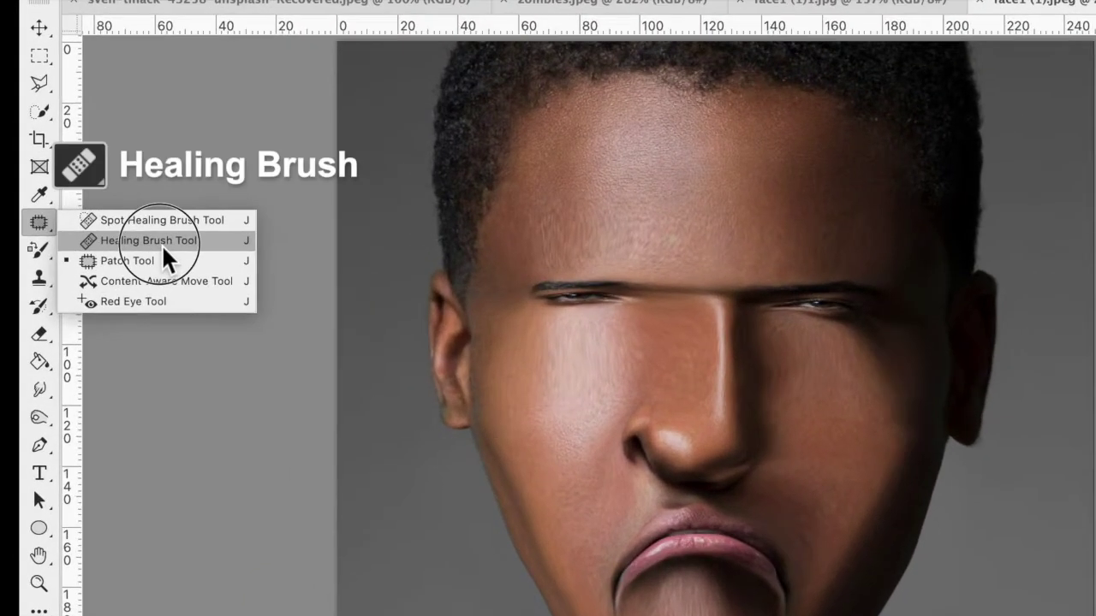
# Step: Set up the Healing Brush and sample clean forehead skin as the source
pyautogui.click(161, 244)
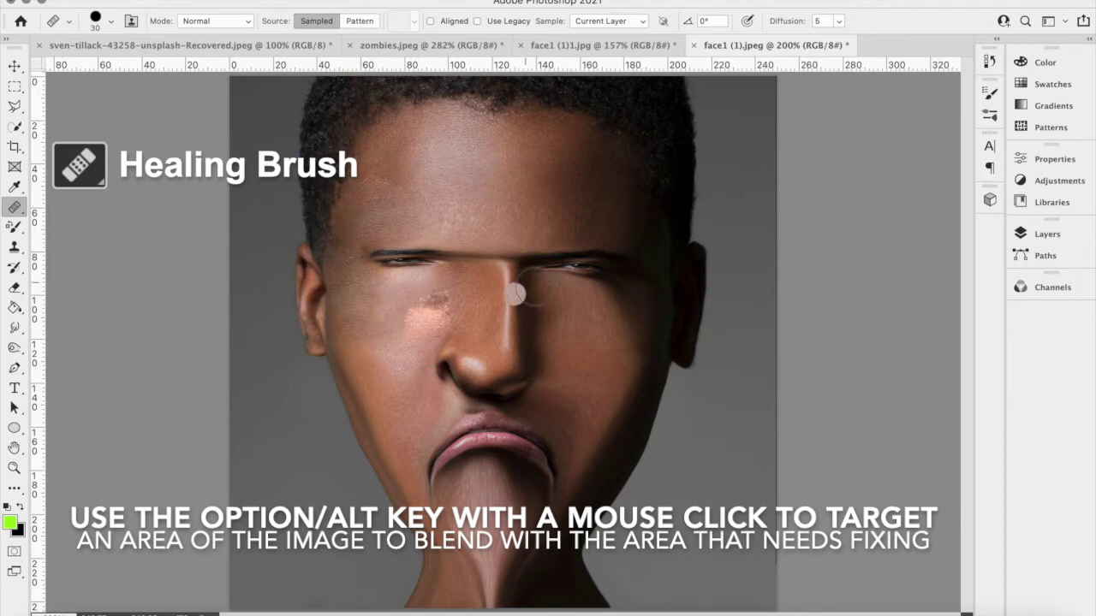
pyautogui.scroll(5, 516, 295)
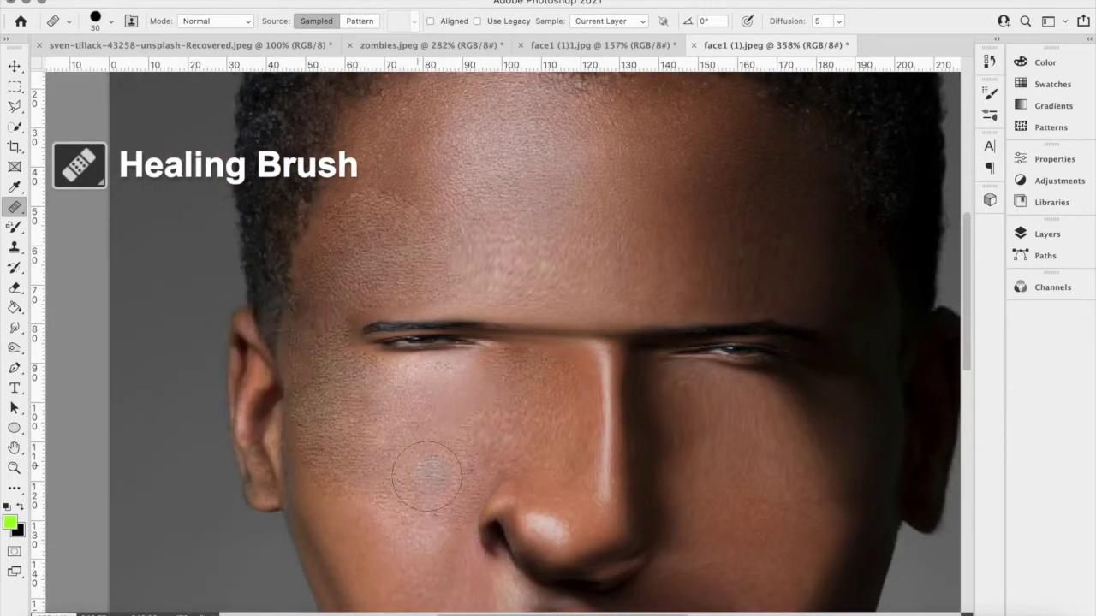
pyautogui.rightClick(427, 477)
pyautogui.press('Return')
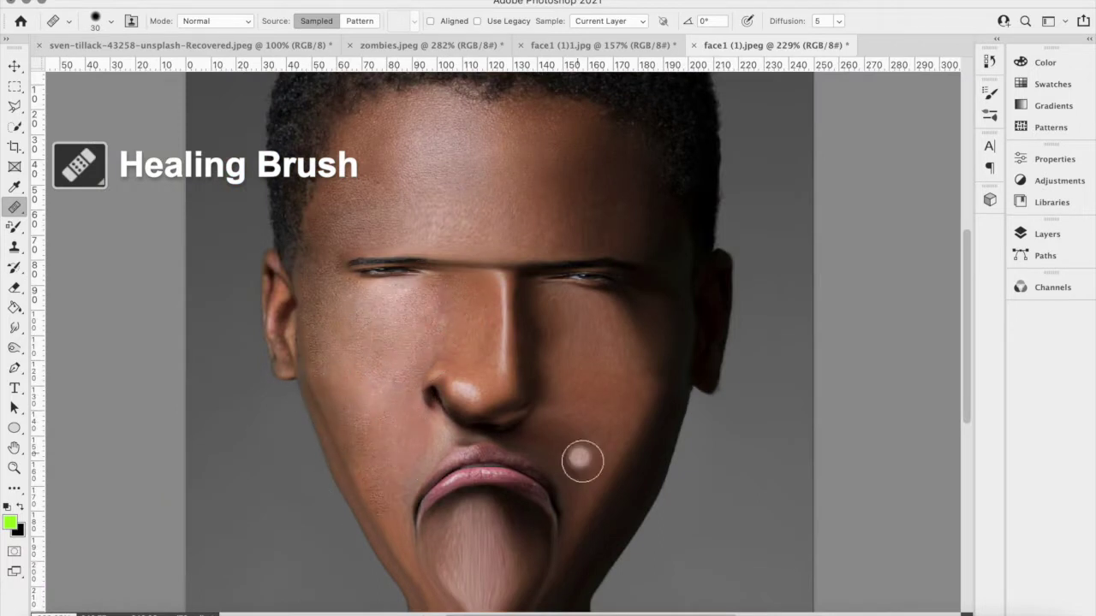
# Step: Heal the smeared cheek and its light spot, resizing the brush, then fit the portrait in view
pyautogui.moveTo(635, 322); pyautogui.dragTo(630, 371)
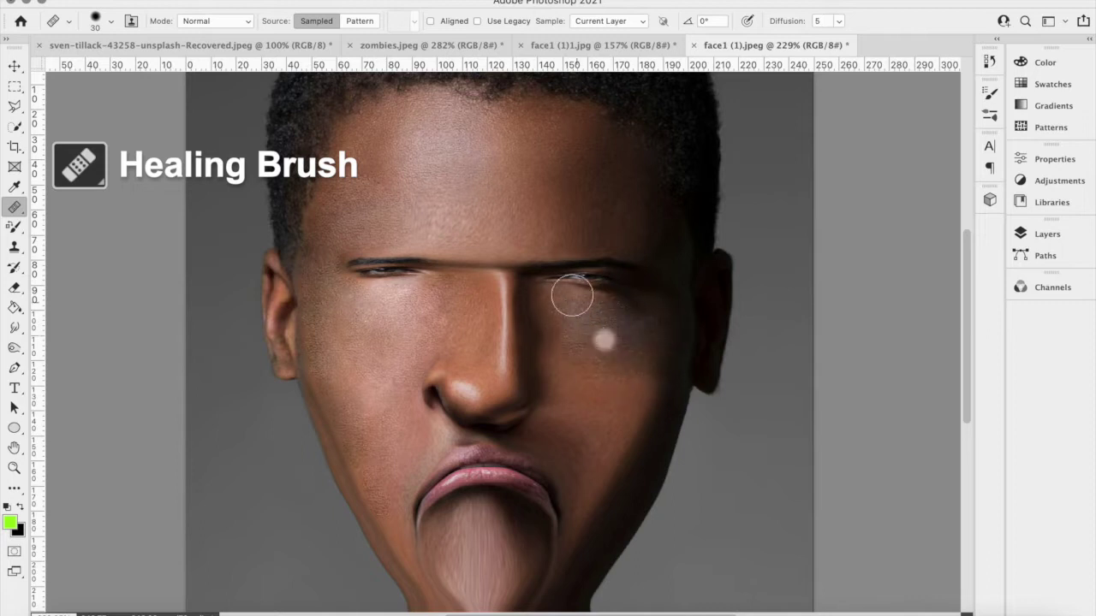
pyautogui.click(546, 345)
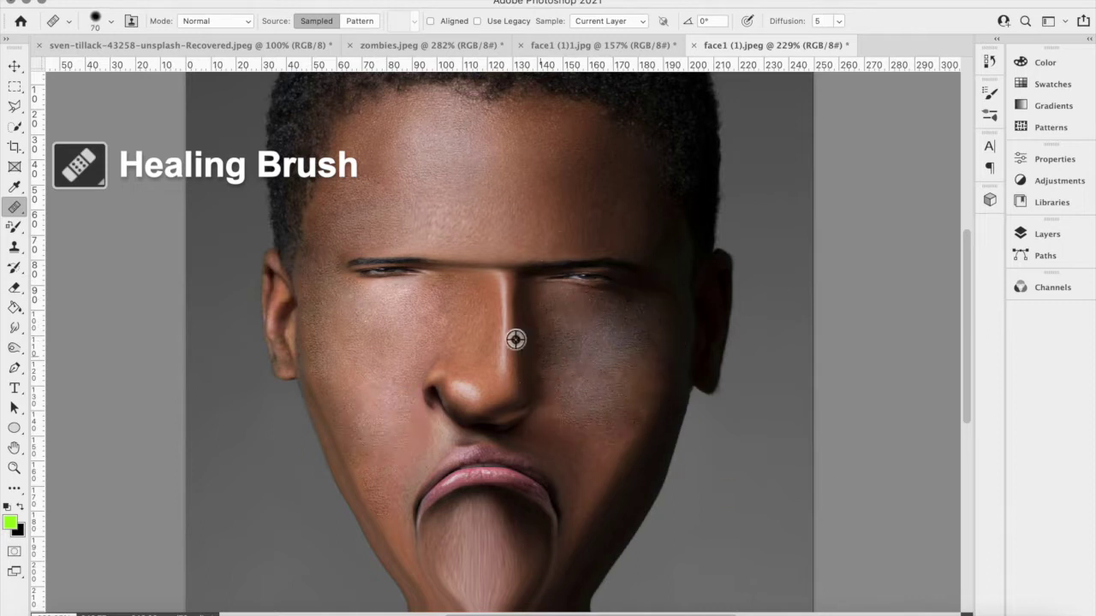
pyautogui.scroll(-5, 771, 359)
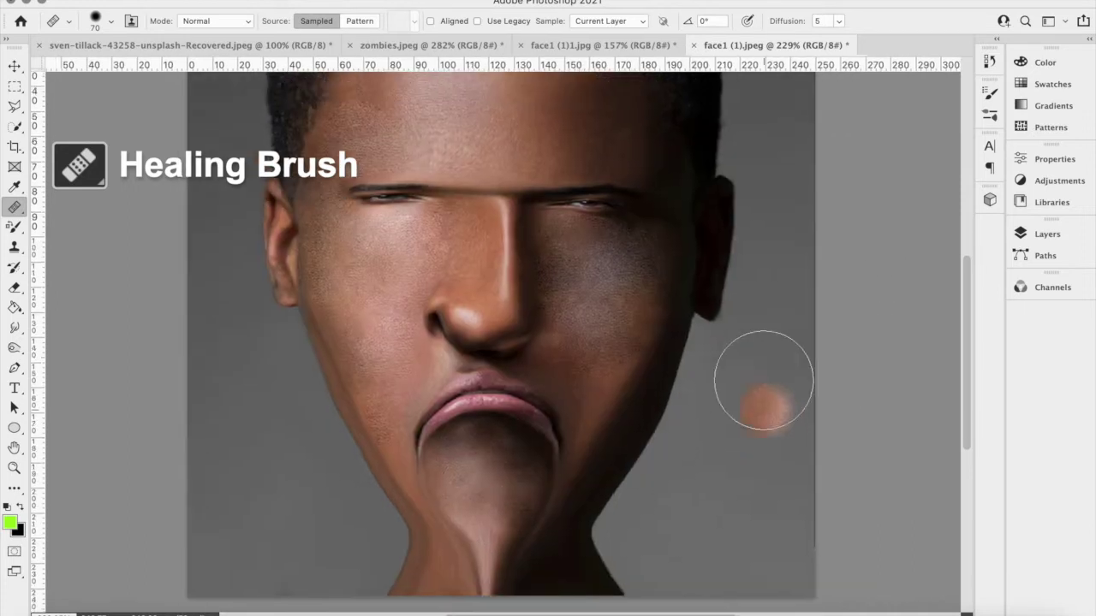
pyautogui.scroll(-5, 763, 380)
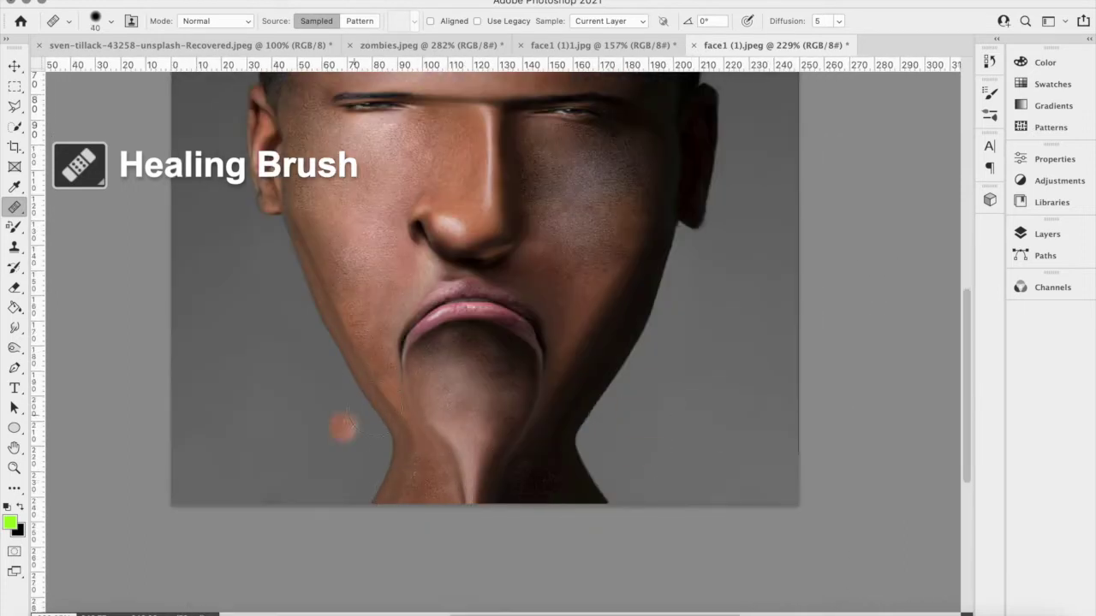
pyautogui.press(']')
pyautogui.press(']')
pyautogui.press(']')
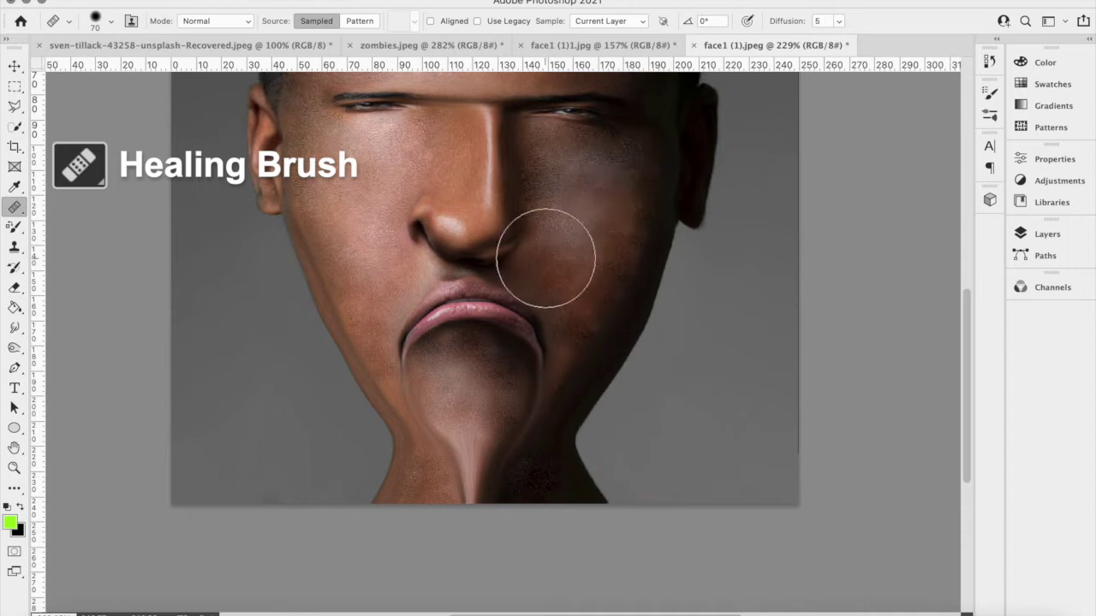
pyautogui.scroll(10, 443, 509)
pyautogui.press('[')
pyautogui.press('[')
pyautogui.press('[')
pyautogui.scroll(1, 631, 331)
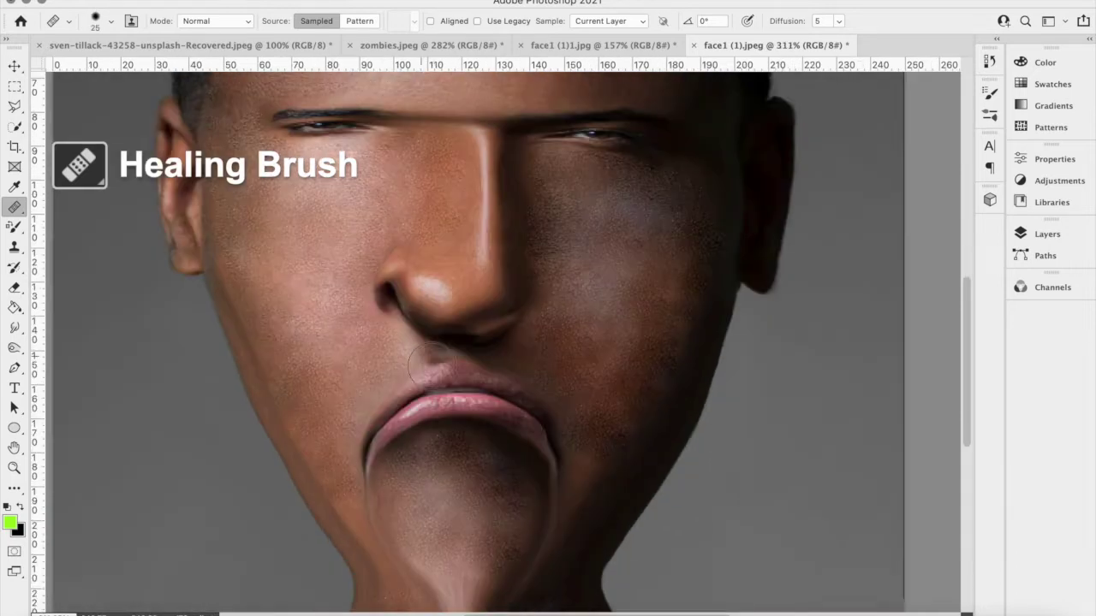
pyautogui.scroll(-5, 348, 373)
pyautogui.hotkey('ctrl', '0')
pyautogui.click(14, 66)
pyautogui.click(338, 9)
# Step: In Liquify, undo the last warp and push in the right edge of the neck
pyautogui.click(368, 128)
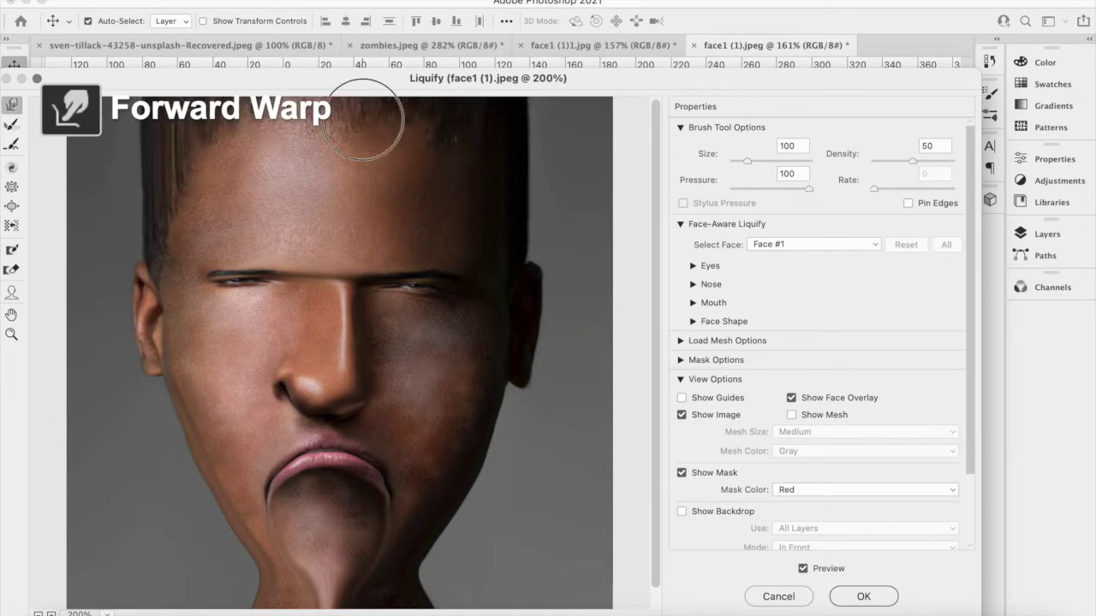
pyautogui.hotkey('ctrl', 'z')
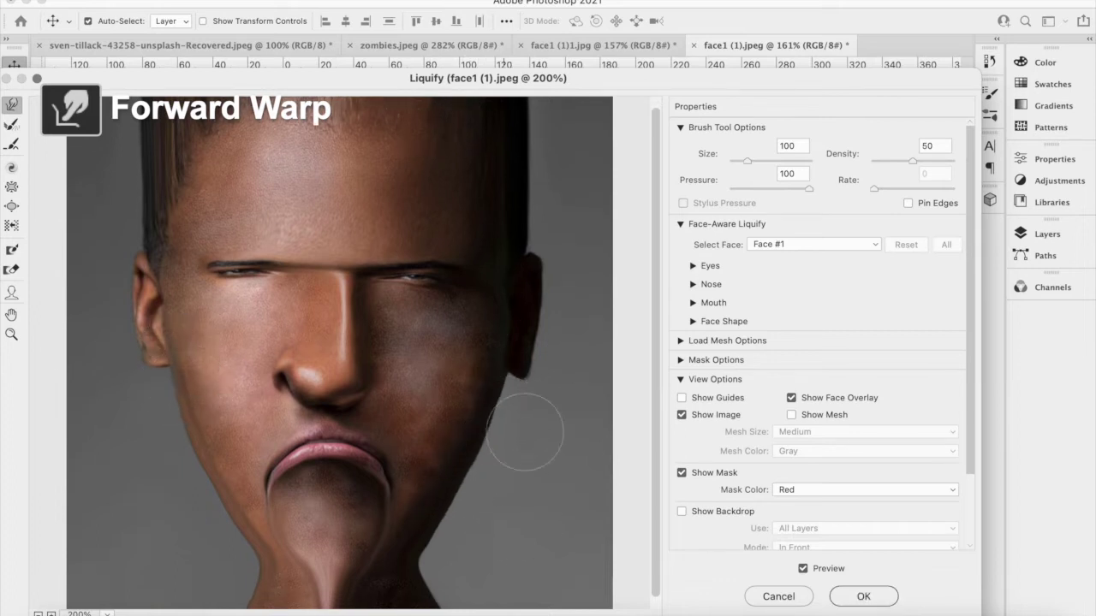
pyautogui.moveTo(441, 584); pyautogui.dragTo(432, 539)
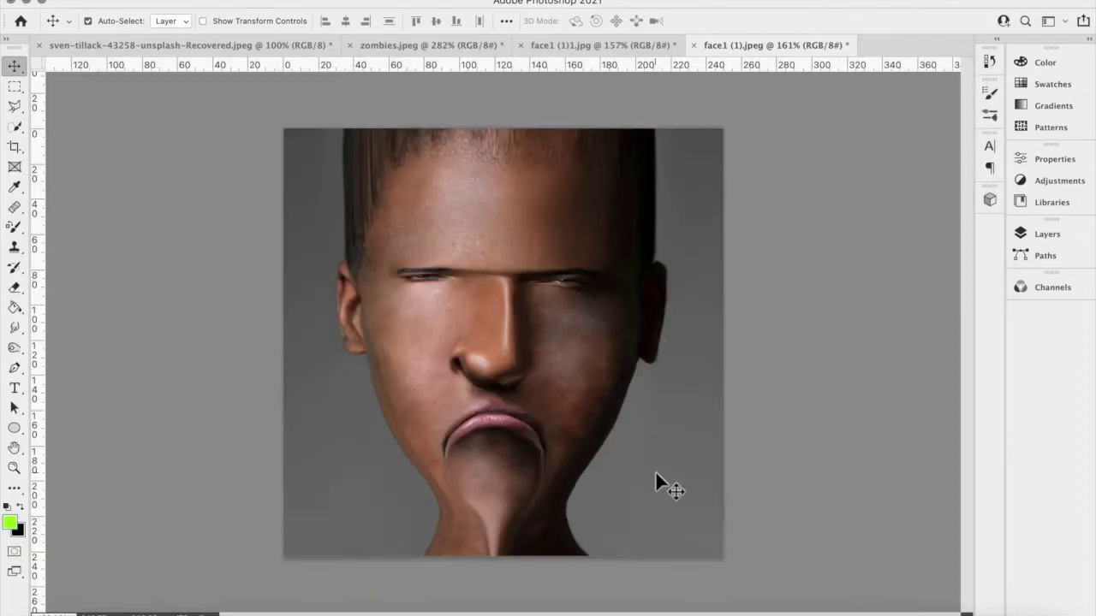
# Step: Choose the Color Replacement Tool with bright green as the foreground colour
pyautogui.rightClick(13, 225)
pyautogui.click(85, 250)
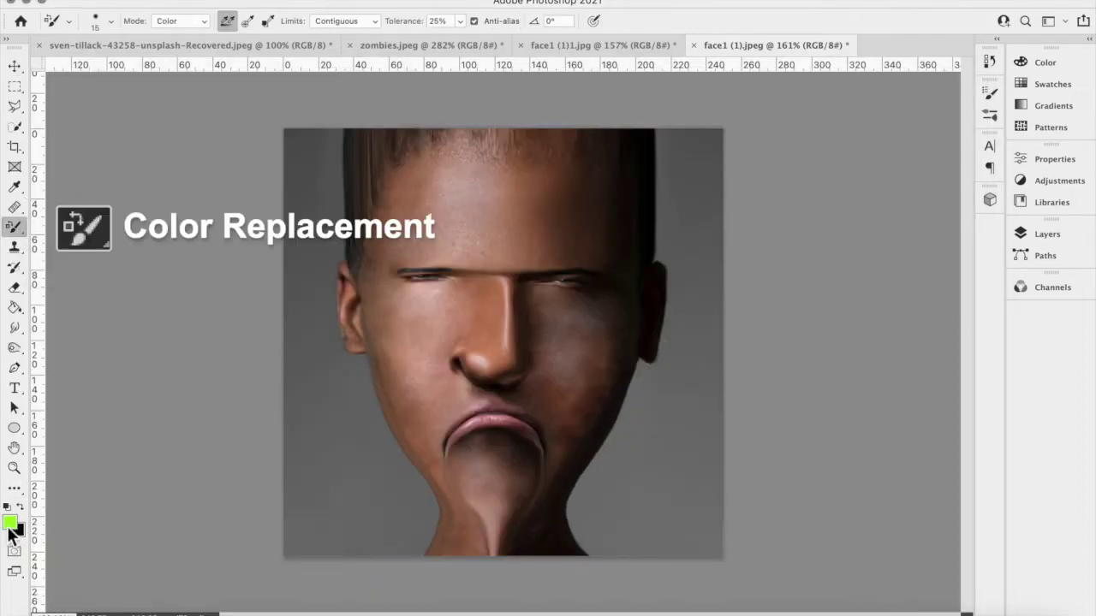
pyautogui.click(9, 522)
pyautogui.click(689, 188)
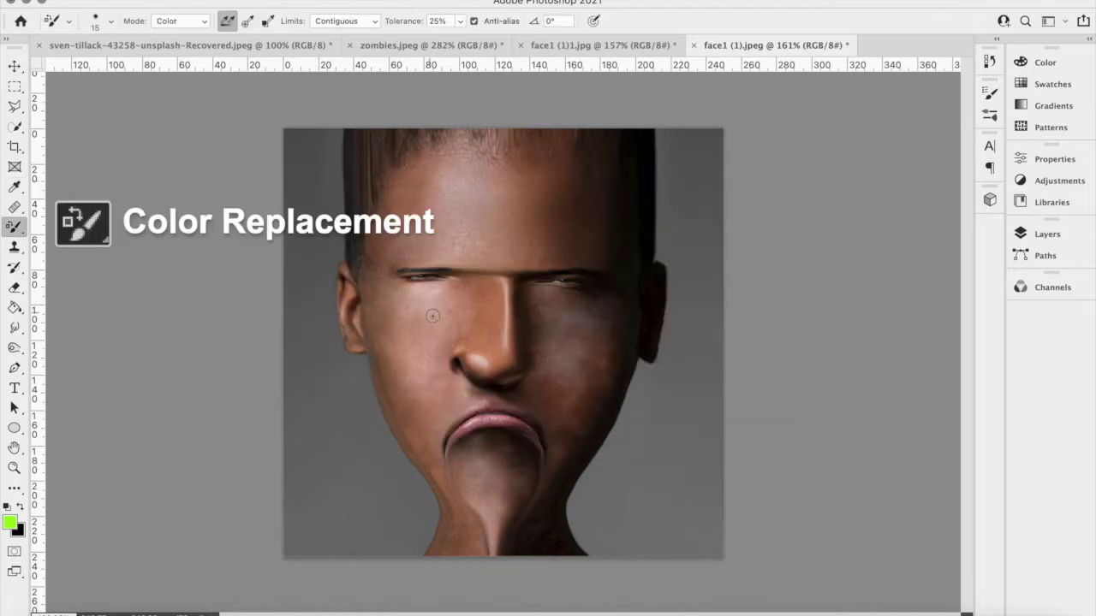
# Step: Paint green over the cheek, left ear and left forehead, undoing the stray forehead stroke
pyautogui.moveTo(435, 334)
pyautogui.mouseDown()
pyautogui.moveTo(477, 174)
pyautogui.moveTo(655, 244)
pyautogui.mouseUp()
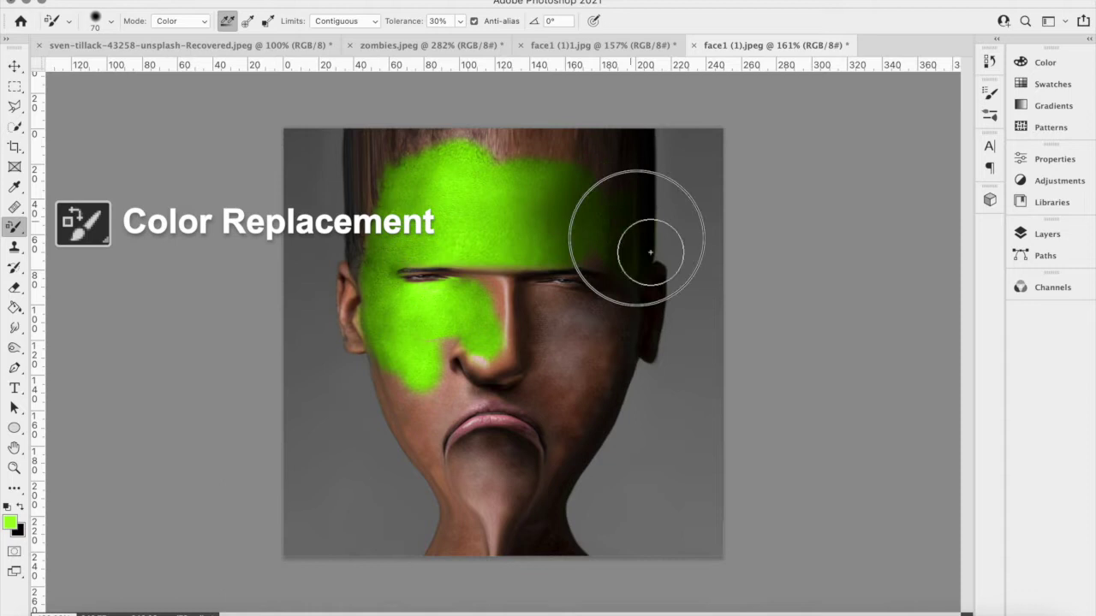
pyautogui.hotkey('ctrl', 'z')
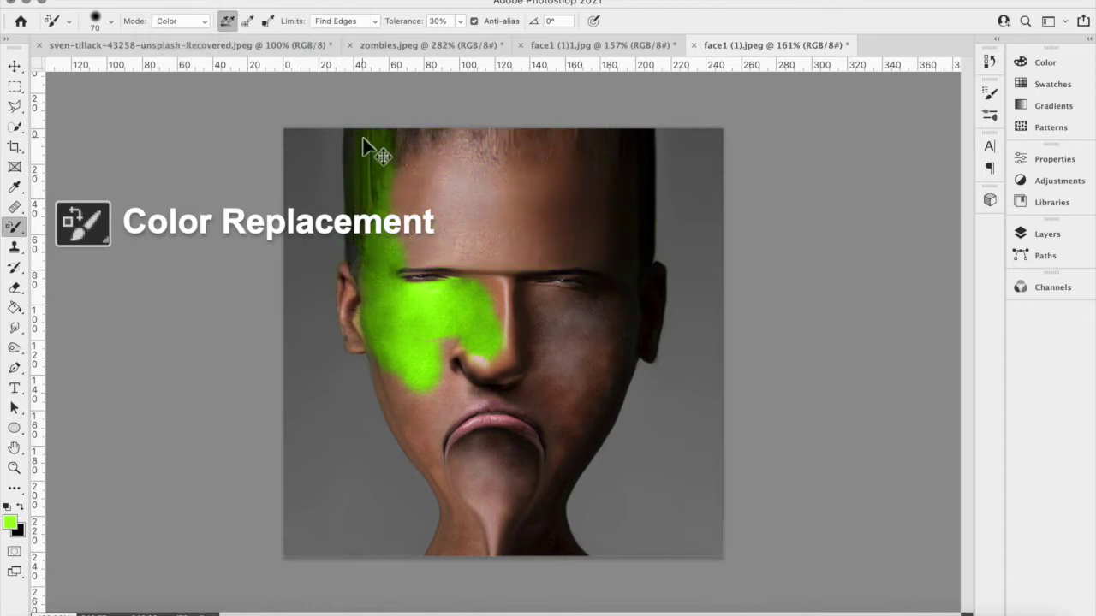
pyautogui.scroll(3, 369, 142)
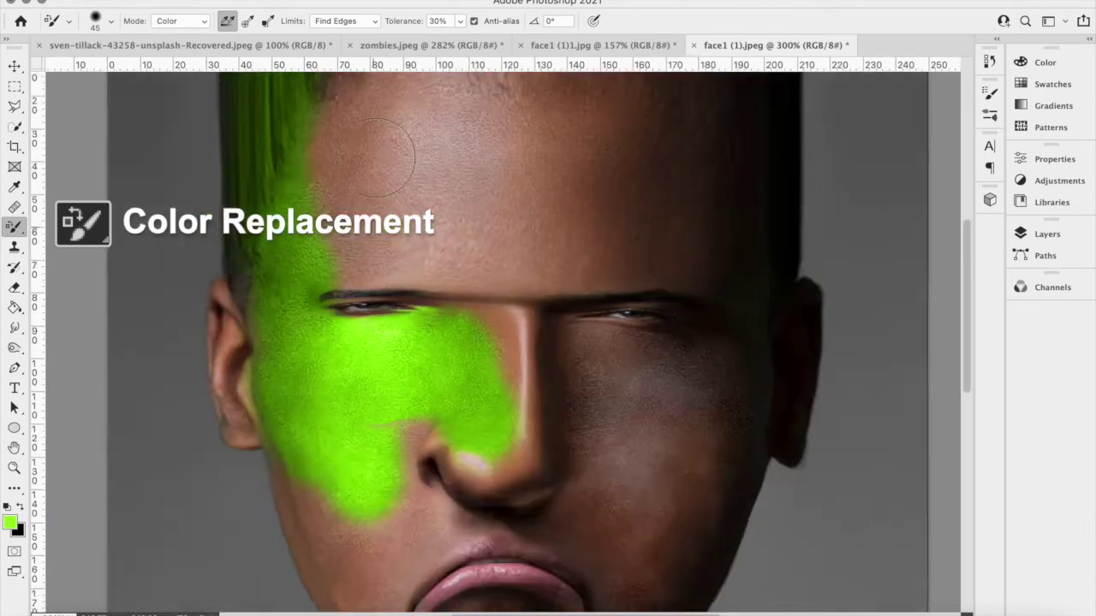
pyautogui.press('[')
pyautogui.press('[')
pyautogui.moveTo(288, 457)
pyautogui.mouseDown()
pyautogui.moveTo(304, 580)
pyautogui.moveTo(269, 448)
pyautogui.mouseUp()
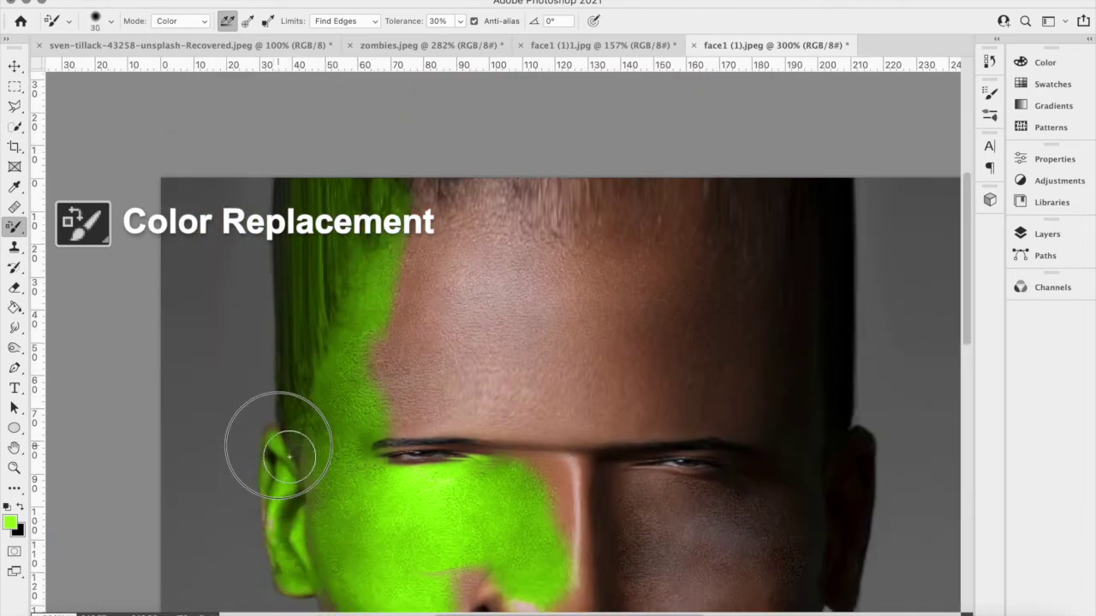
pyautogui.press(']')
pyautogui.press(']')
pyautogui.press(']')
pyautogui.moveTo(462, 359)
pyautogui.mouseDown()
pyautogui.moveTo(386, 330)
pyautogui.moveTo(529, 413)
pyautogui.moveTo(856, 232)
pyautogui.moveTo(660, 465)
pyautogui.moveTo(449, 414)
pyautogui.mouseUp()
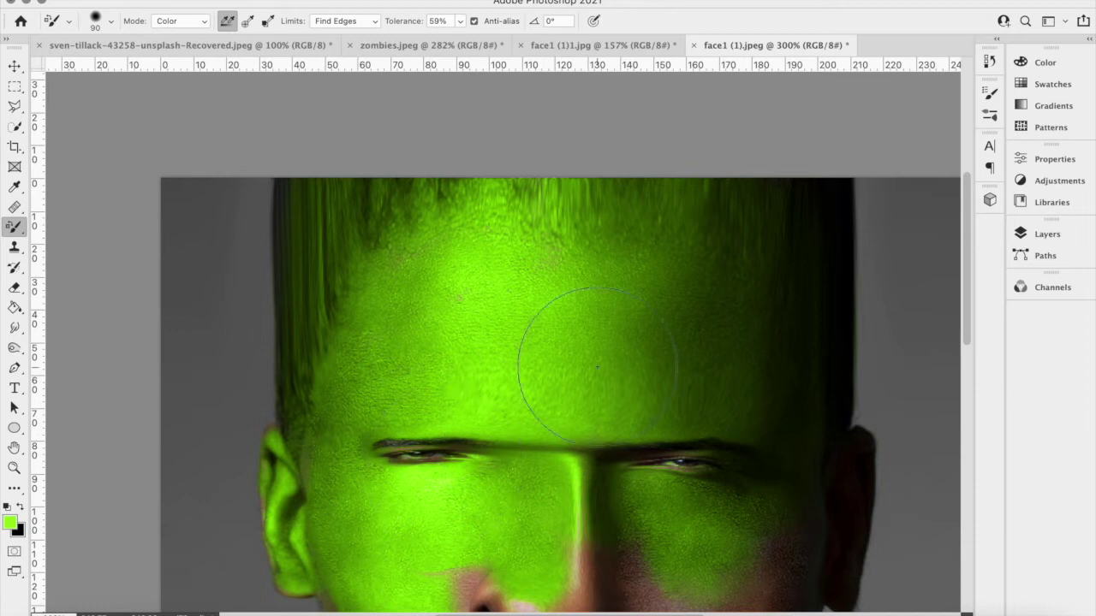
pyautogui.scroll(-3, 597, 366)
pyautogui.scroll(-3, 795, 343)
# Step: Repaint green over the chin and cheeks, then shrink the brush
pyautogui.moveTo(514, 355); pyautogui.dragTo(656, 416)
pyautogui.hotkey('ctrl', 'z')
pyautogui.moveTo(537, 477)
pyautogui.mouseDown()
pyautogui.moveTo(665, 436)
pyautogui.moveTo(422, 407)
pyautogui.moveTo(411, 477)
pyautogui.moveTo(428, 599)
pyautogui.mouseUp()
pyautogui.press('[')
pyautogui.press('[')
pyautogui.press('[')
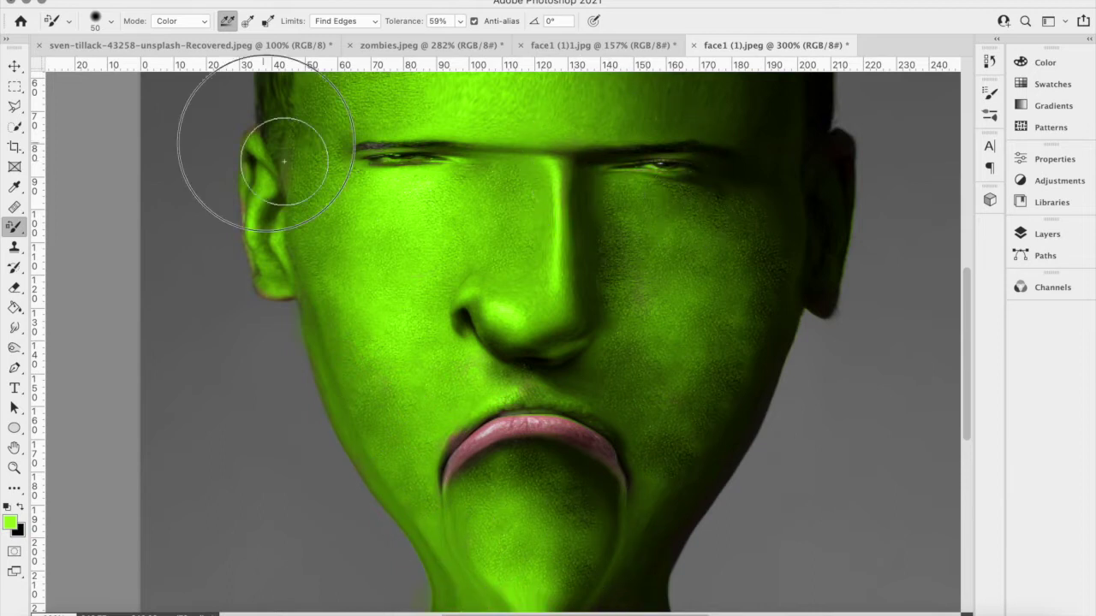
pyautogui.scroll(3, 451, 419)
pyautogui.scroll(5, 507, 358)
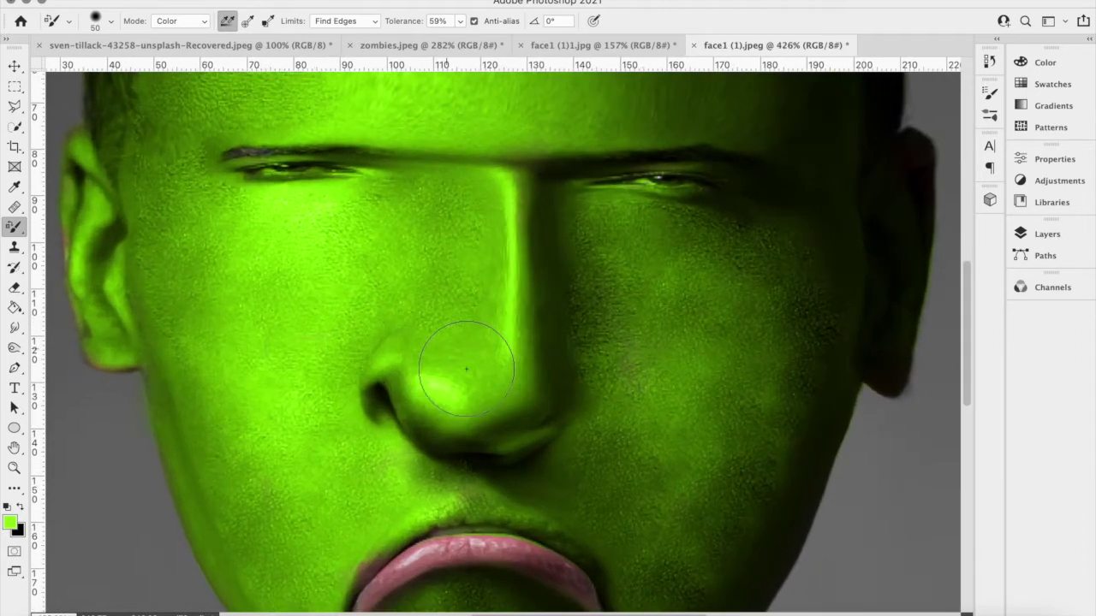
# Step: Set a neutral grey as the foreground painting colour
pyautogui.rightClick(14, 227)
pyautogui.press('i')
pyautogui.click(10, 522)
pyautogui.click(379, 289)
pyautogui.click(703, 186)
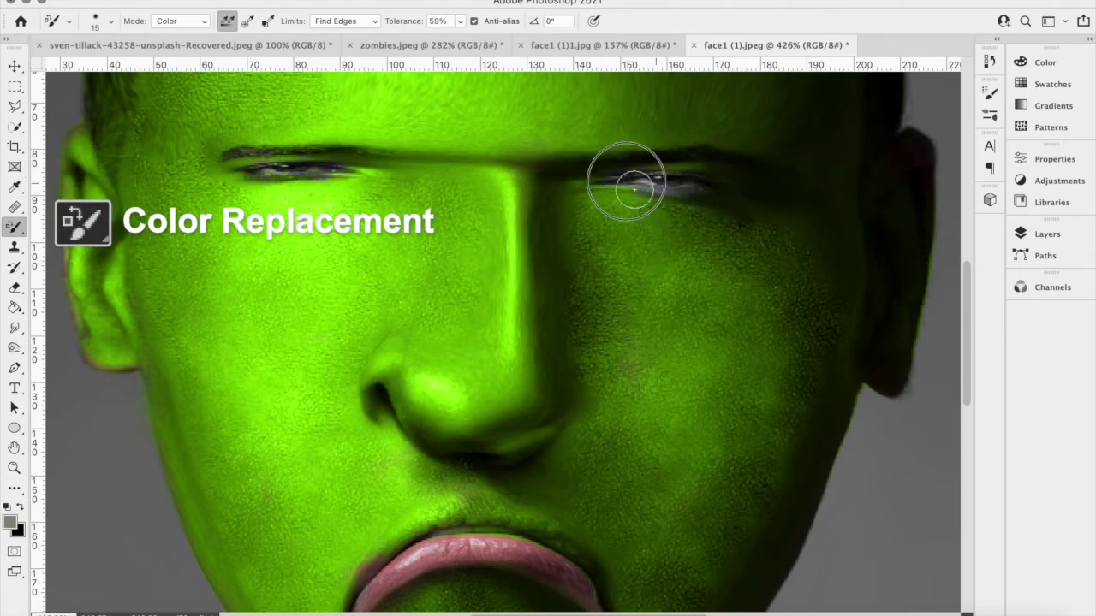
# Step: Paint the drooping tongue grey with a slightly larger brush
pyautogui.scroll(-3, 682, 314)
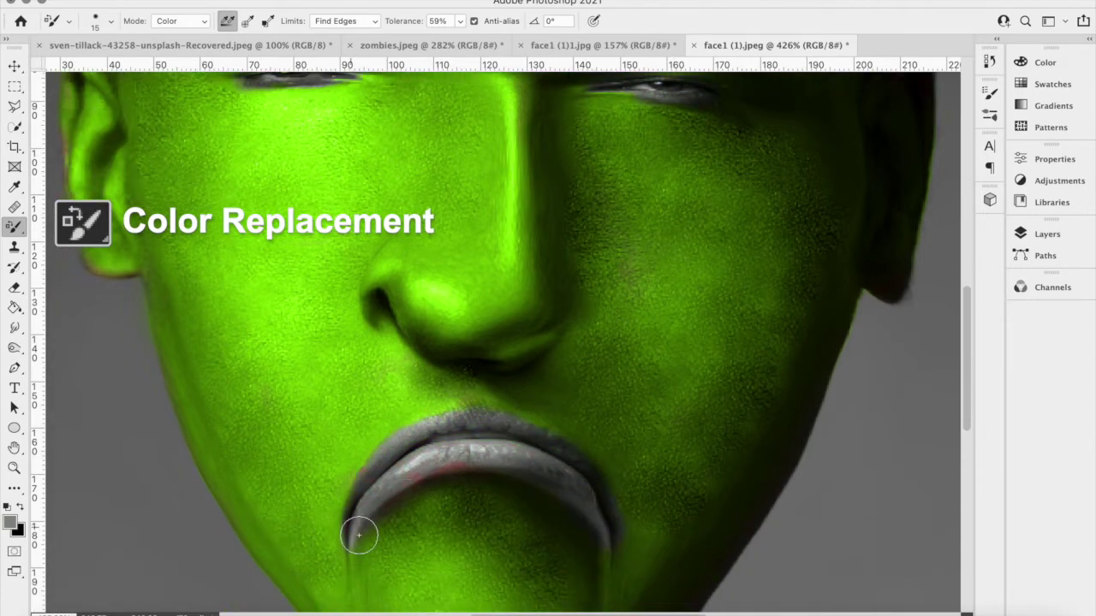
pyautogui.scroll(-3, 588, 520)
pyautogui.scroll(2, 390, 435)
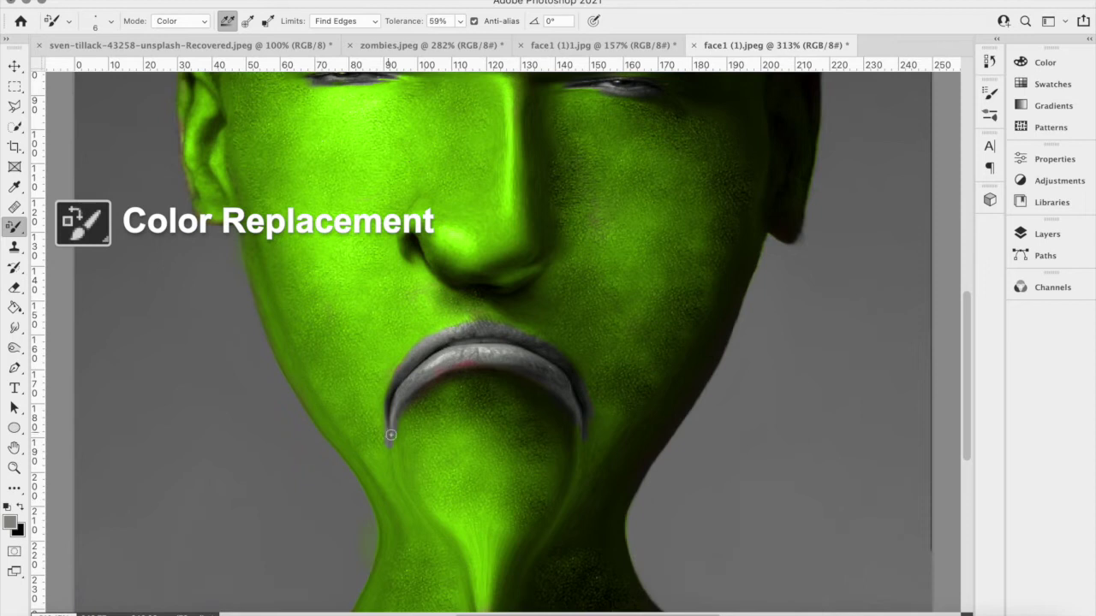
pyautogui.press(']')
pyautogui.moveTo(514, 422); pyautogui.dragTo(499, 584)
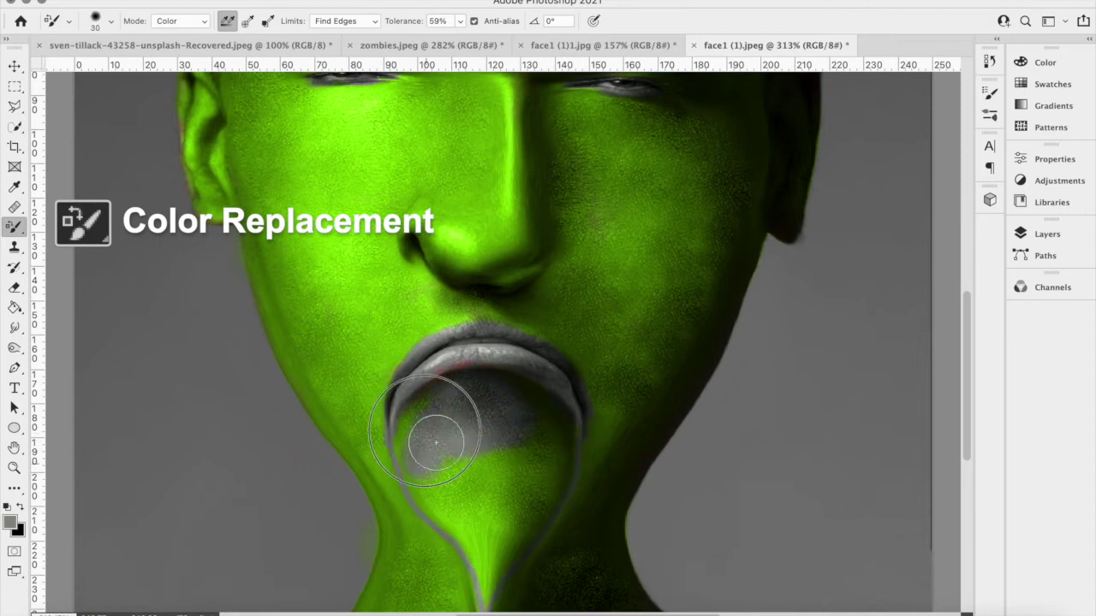
pyautogui.scroll(-1, 202, 455)
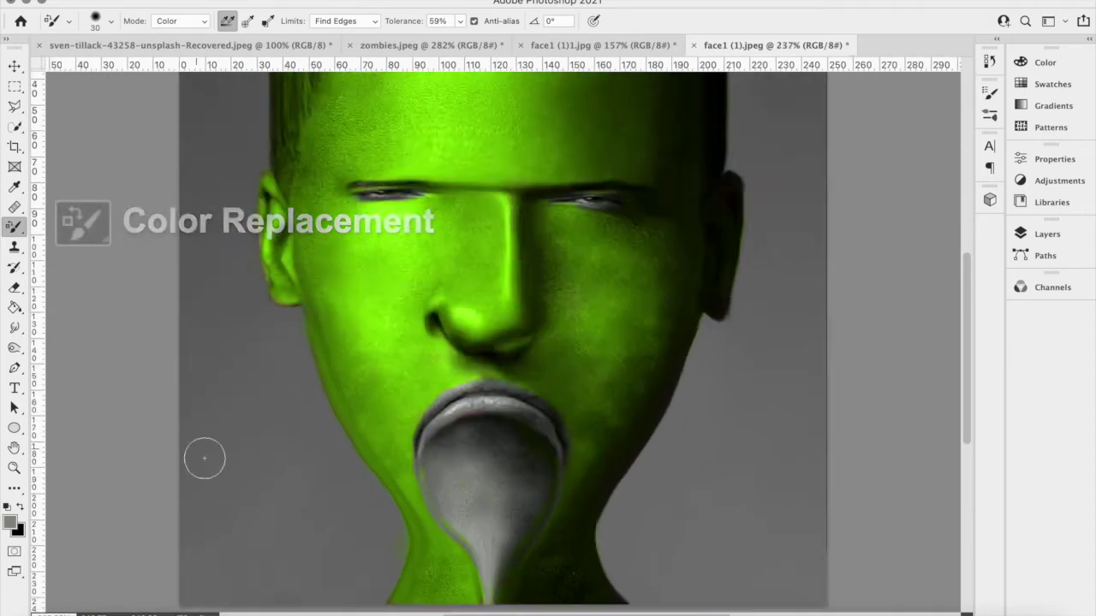
pyautogui.click(9, 521)
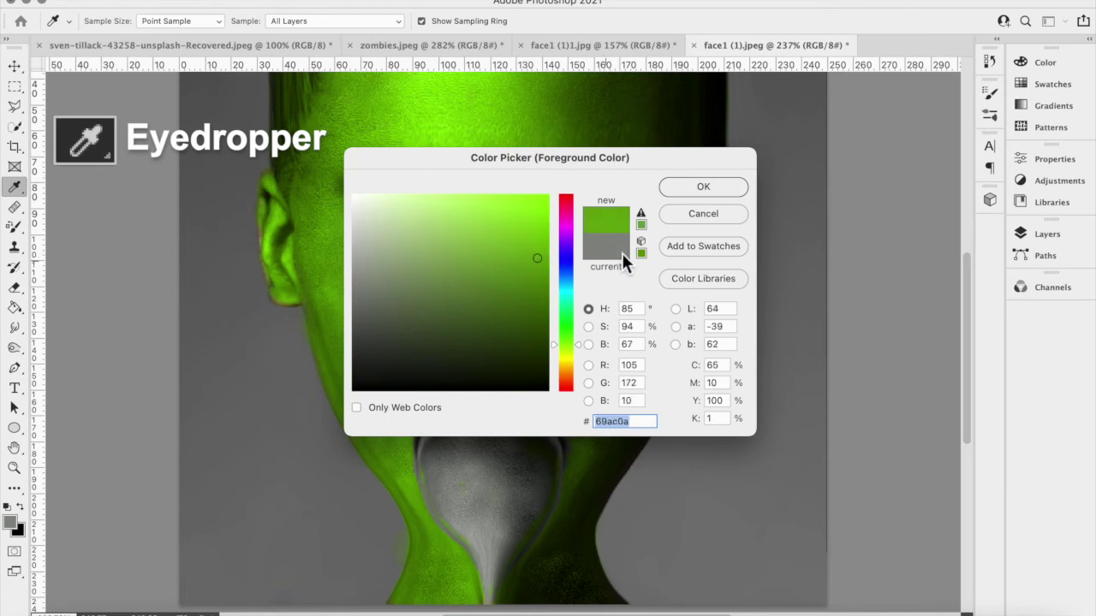
# Step: Paint the tongue back to darker green, then paint its top teal (0a88ac)
pyautogui.click(701, 188)
pyautogui.moveTo(513, 477); pyautogui.dragTo(454, 471)
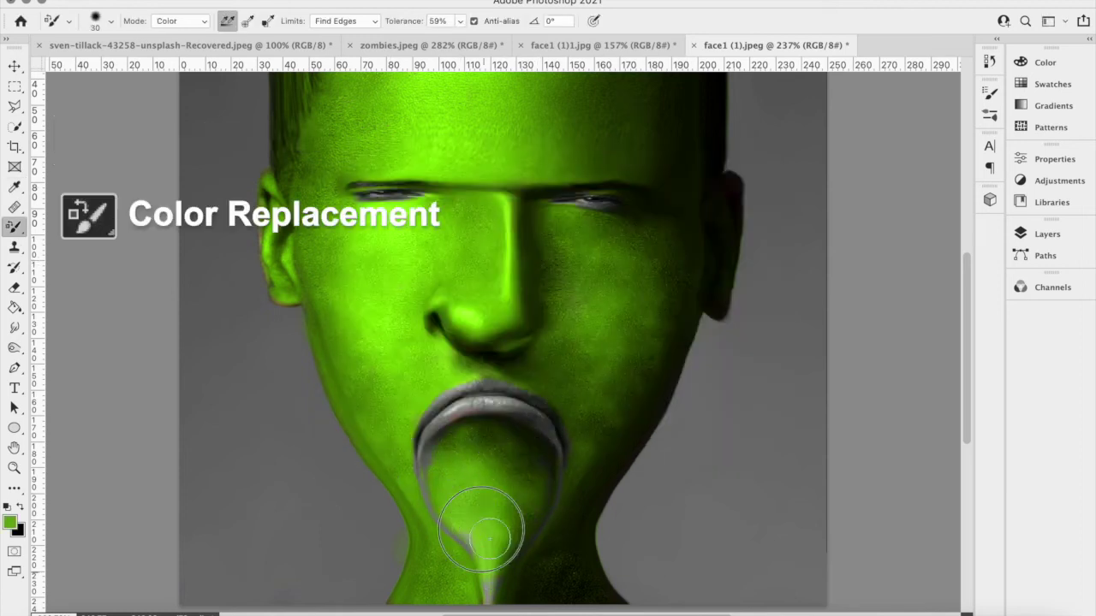
pyautogui.click(10, 521)
pyautogui.moveTo(565, 348)
pyautogui.mouseDown()
pyautogui.moveTo(562, 269)
pyautogui.moveTo(565, 285)
pyautogui.mouseUp()
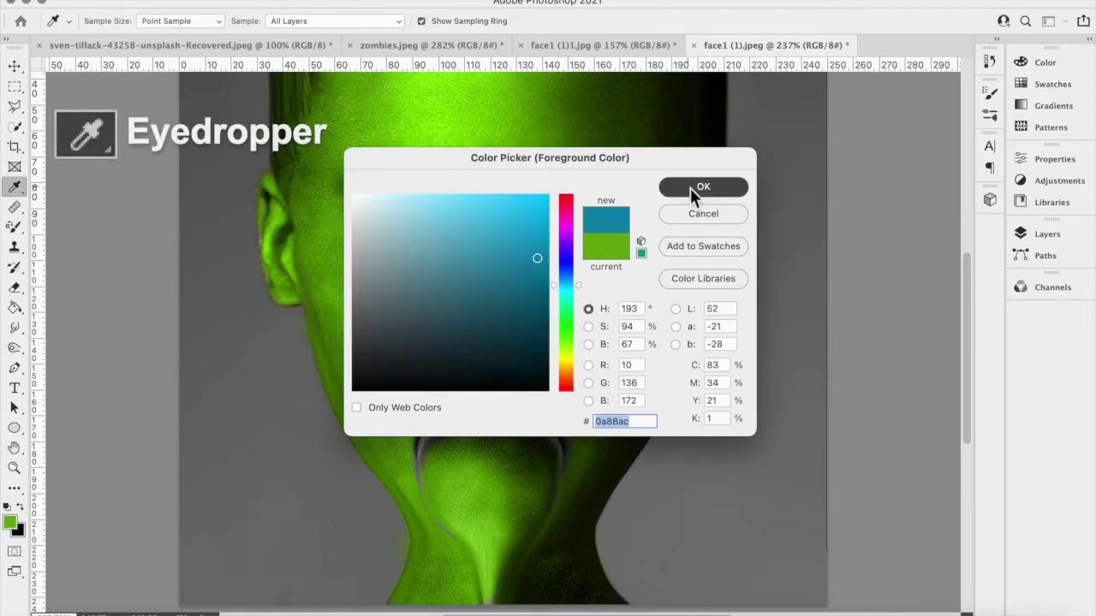
pyautogui.click(701, 187)
pyautogui.moveTo(475, 402); pyautogui.dragTo(555, 437)
# Step: Scroll to the eyes and set a near-white foreground painting colour
pyautogui.scroll(3, 562, 454)
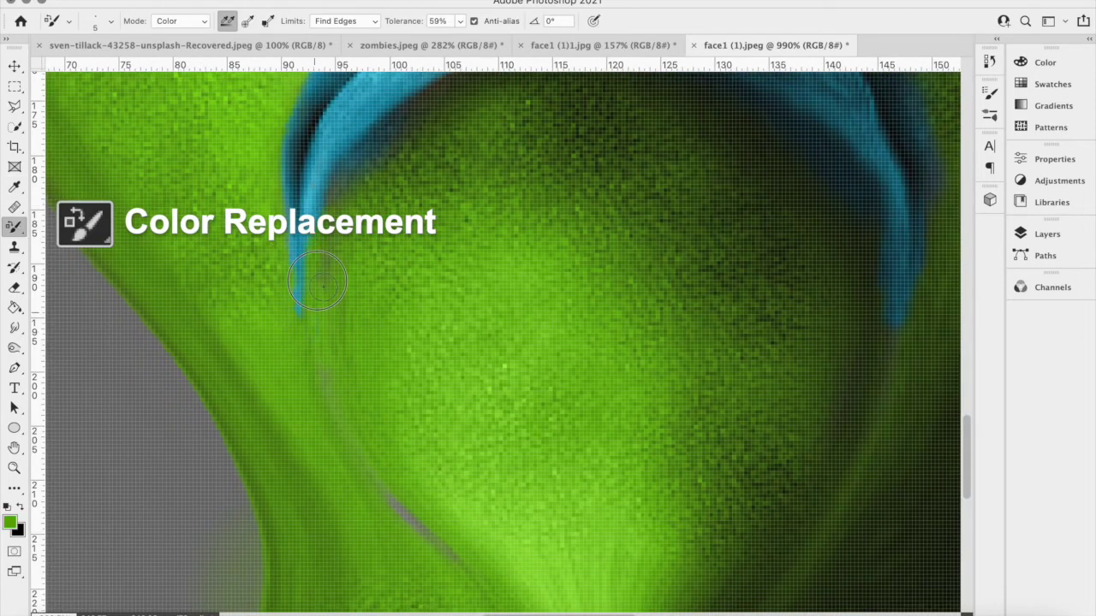
pyautogui.hscroll(5, 445, 333)
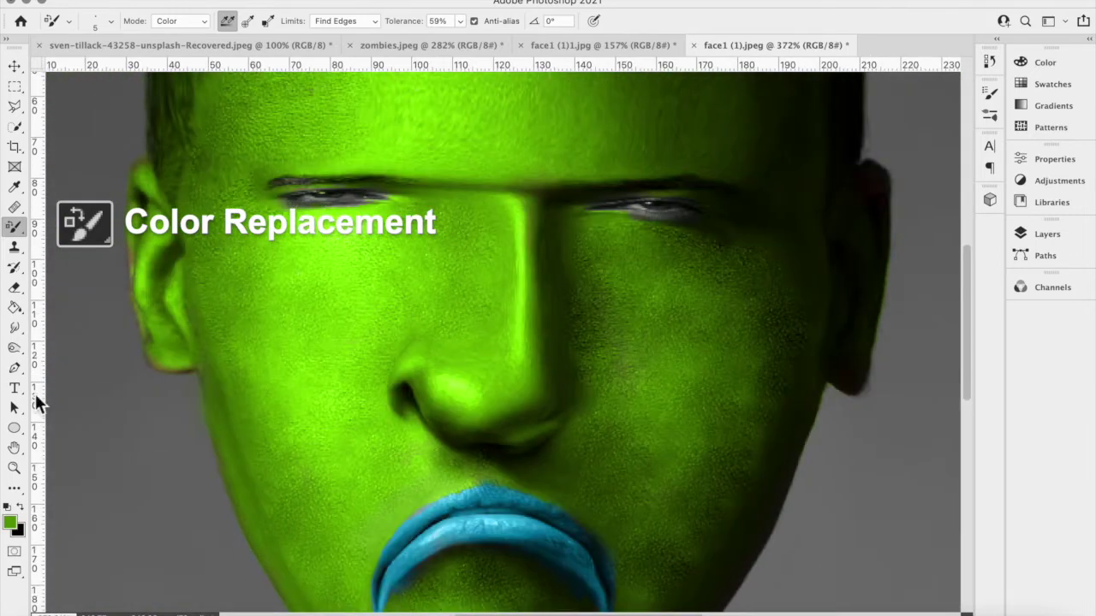
pyautogui.click(9, 521)
pyautogui.click(355, 197)
pyautogui.click(703, 187)
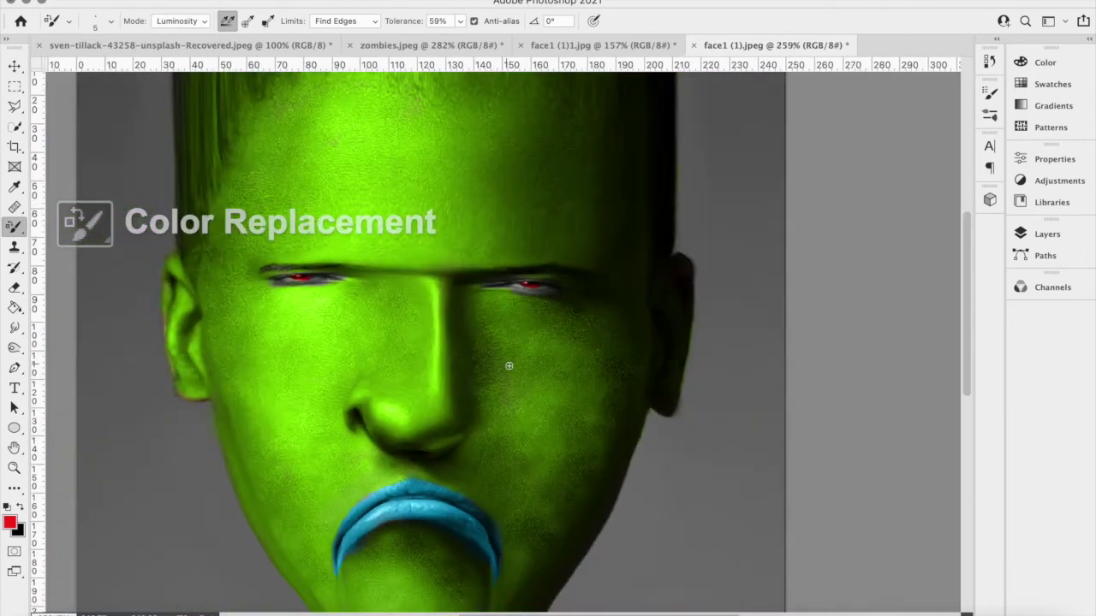
# Step: Switch the Color Replacement brush to Color mode and paint pink onto the lips
pyautogui.click(180, 20)
pyautogui.click(187, 68)
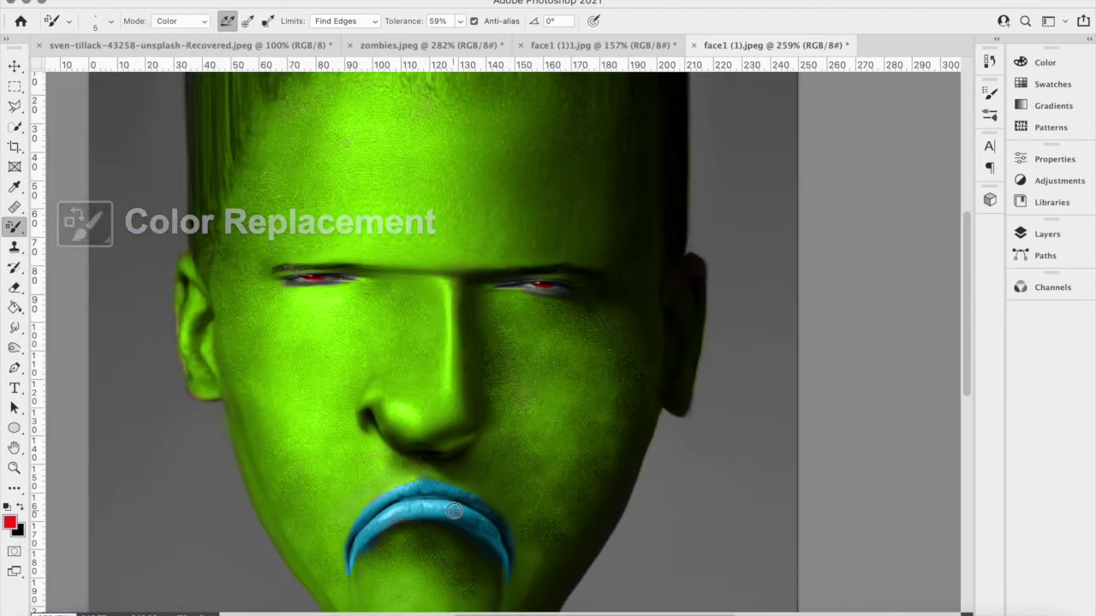
pyautogui.click(9, 521)
pyautogui.click(467, 232)
pyautogui.press('Return')
pyautogui.moveTo(409, 509); pyautogui.dragTo(444, 507)
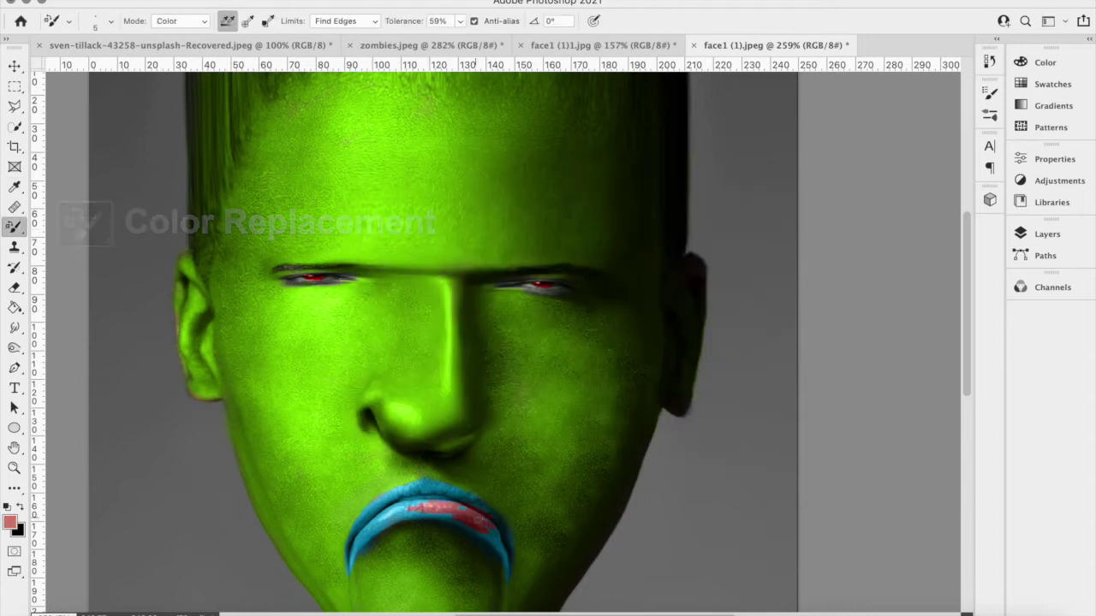
# Step: Paint the upper lip and the lower lip's right end pink, undoing a stray outer-edge stroke
pyautogui.scroll(3, 480, 521)
pyautogui.moveTo(342, 522)
pyautogui.mouseDown()
pyautogui.moveTo(523, 558)
pyautogui.moveTo(472, 521)
pyautogui.moveTo(299, 572)
pyautogui.moveTo(348, 533)
pyautogui.moveTo(373, 474)
pyautogui.mouseUp()
pyautogui.hotkey('ctrl', 'z')
pyautogui.moveTo(458, 482)
pyautogui.mouseDown()
pyautogui.moveTo(511, 504)
pyautogui.moveTo(521, 555)
pyautogui.moveTo(560, 582)
pyautogui.mouseUp()
pyautogui.scroll(-3, 560, 498)
pyautogui.moveTo(559, 497); pyautogui.dragTo(562, 470)
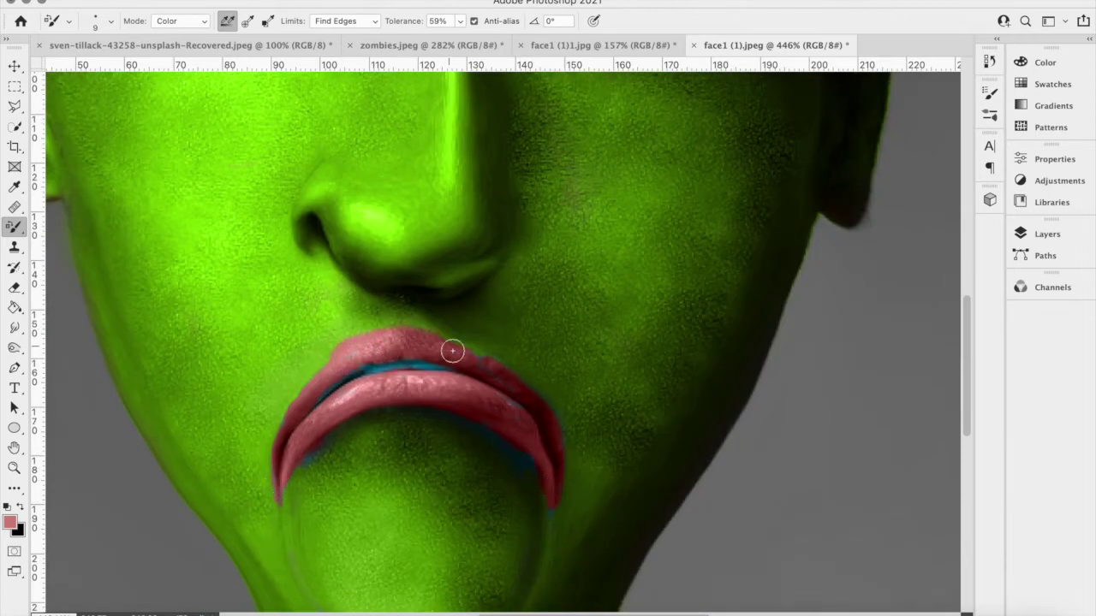
# Step: Sample the green skin colour and paint it over the upper lip's top edge
pyautogui.scroll(-3, 569, 333)
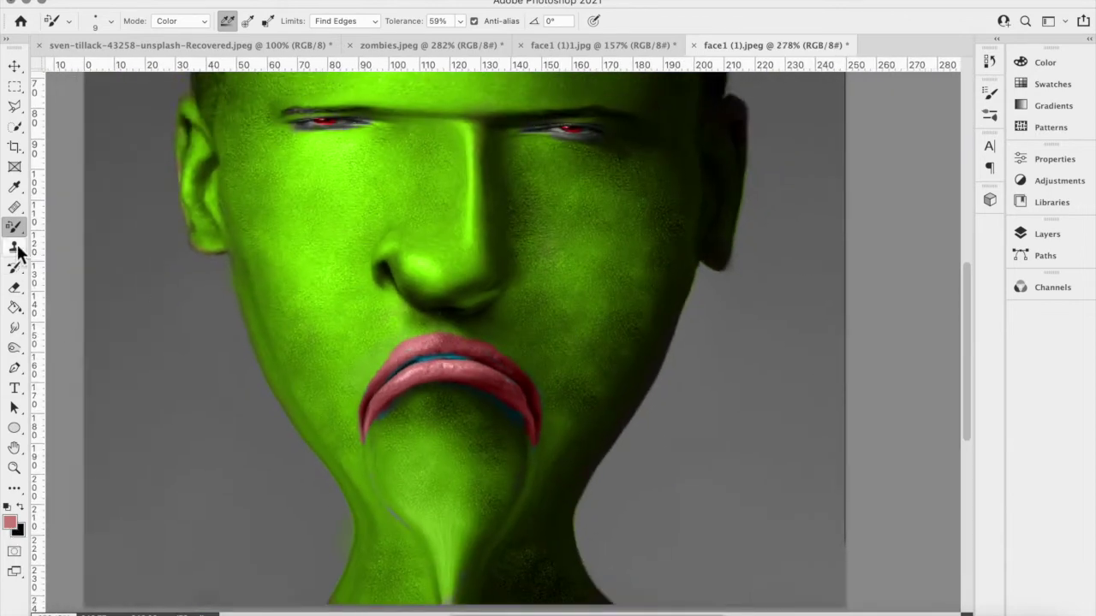
pyautogui.scroll(3, 411, 325)
pyautogui.keyDown('alt'); pyautogui.click(232, 338); pyautogui.keyUp('alt')
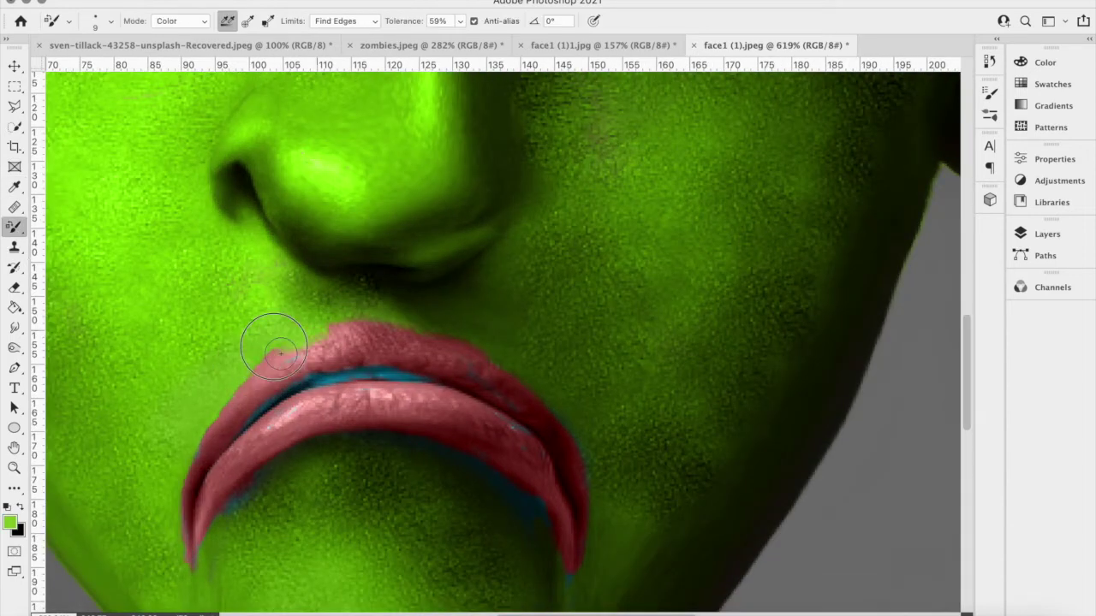
pyautogui.moveTo(274, 346); pyautogui.dragTo(404, 325)
pyautogui.scroll(-2, 548, 462)
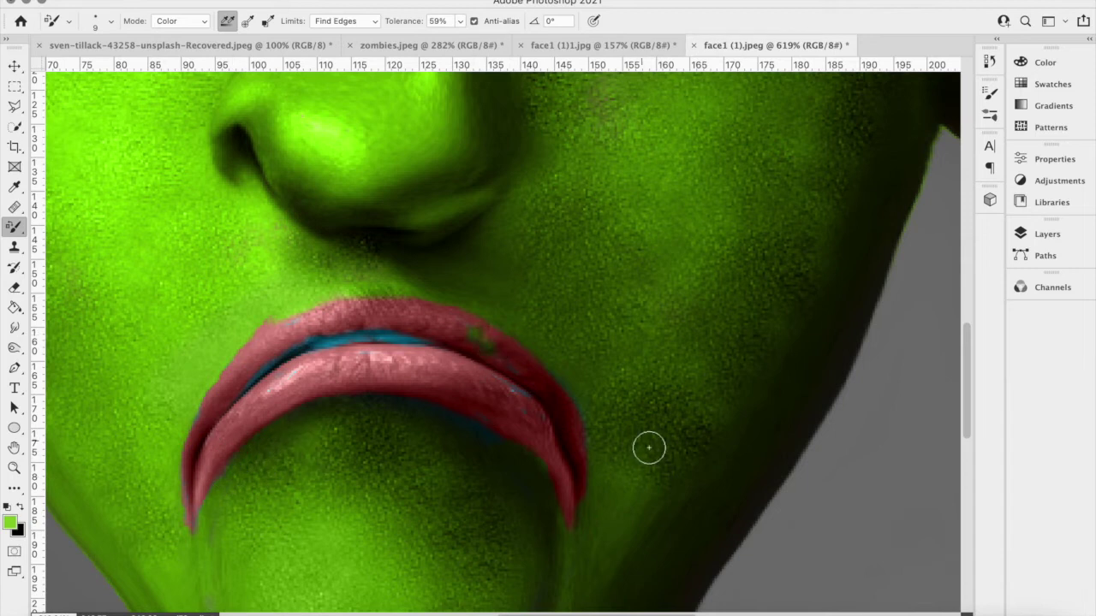
pyautogui.scroll(-3, 648, 448)
pyautogui.scroll(3, 383, 251)
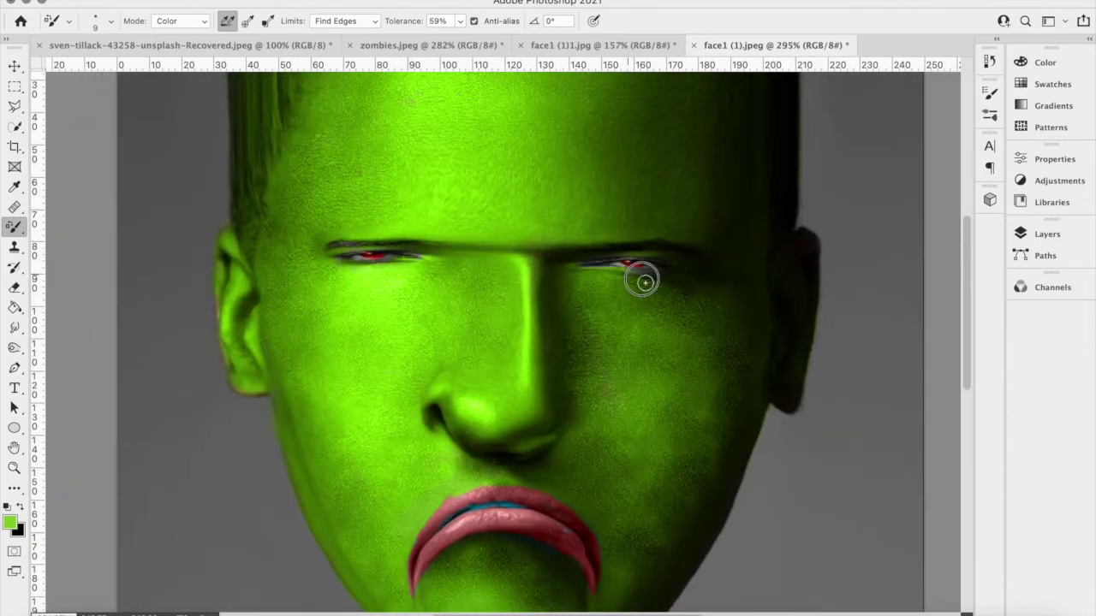
pyautogui.scroll(3, 509, 343)
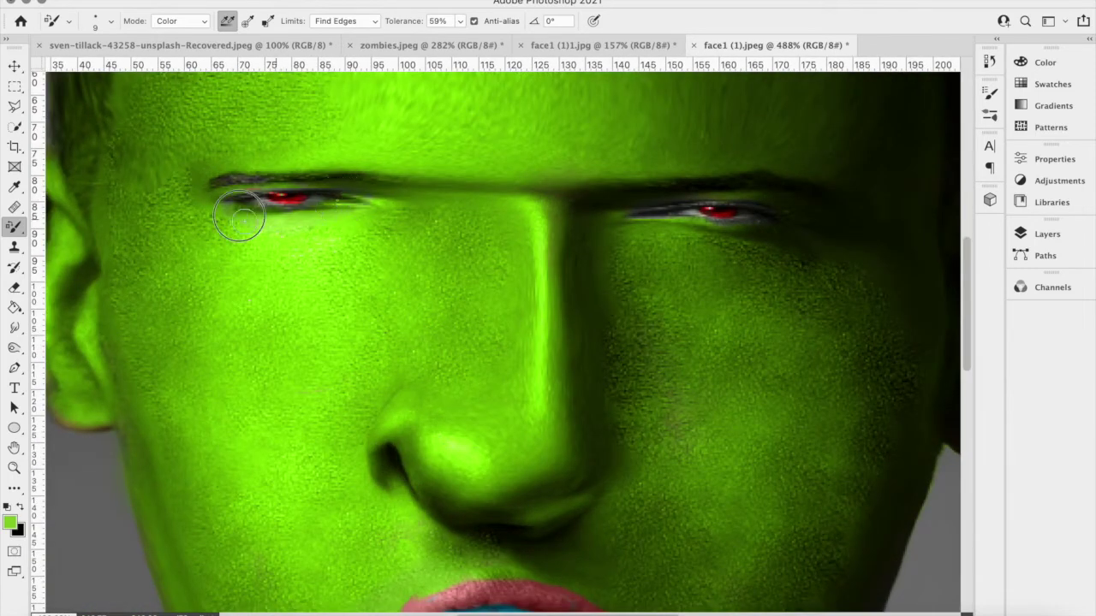
pyautogui.scroll(-3, 677, 247)
pyautogui.scroll(-3, 280, 250)
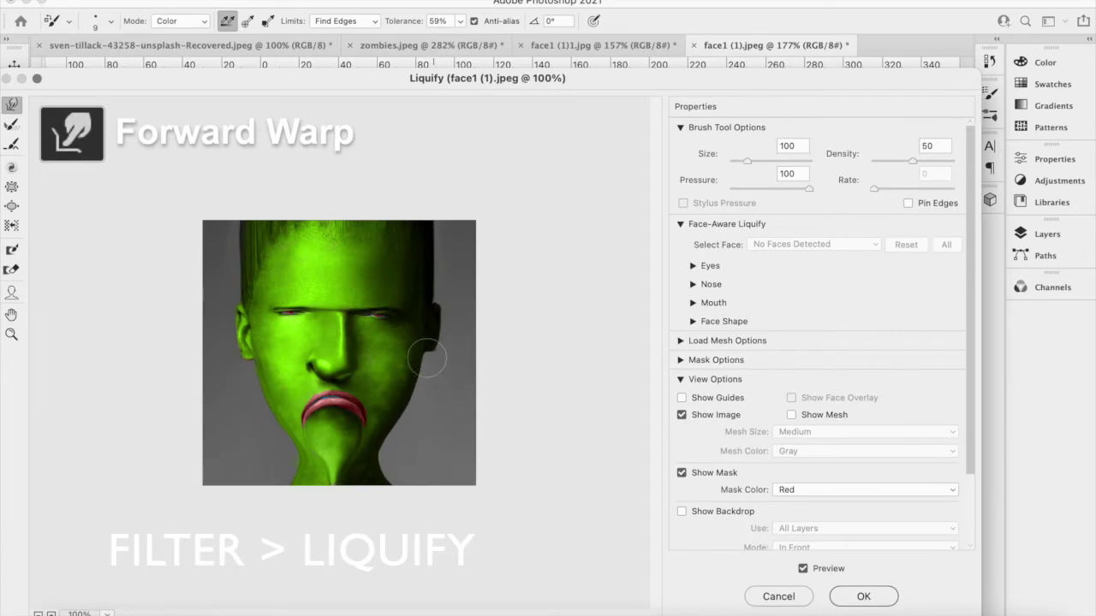
# Step: Set the Liquify Forward Warp brush size to 70 and fit the whole face in the preview
pyautogui.scroll(3, 441, 354)
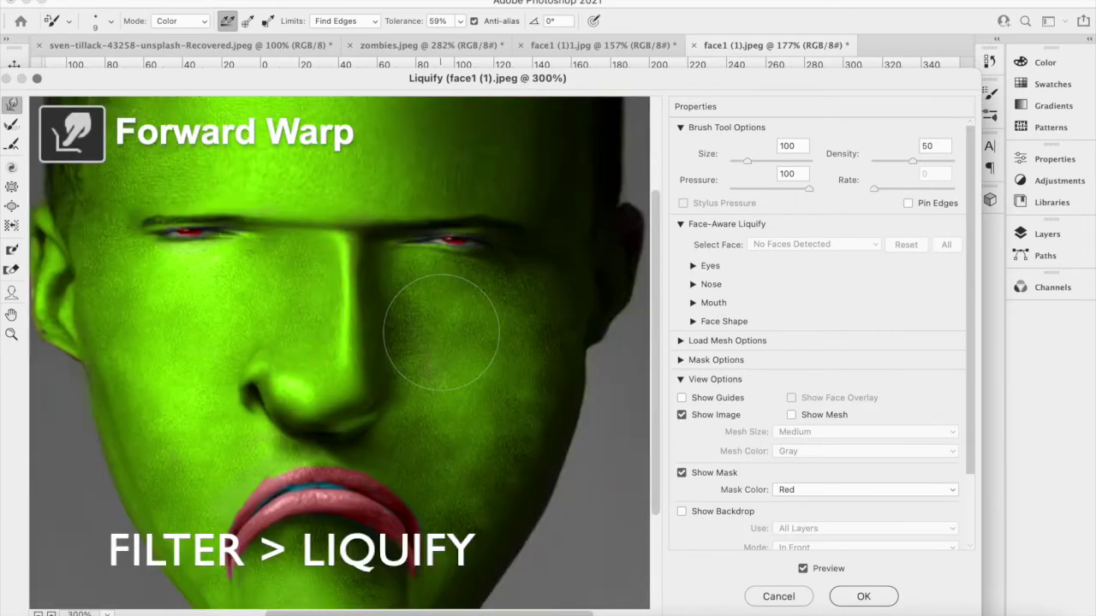
pyautogui.press('[')
pyautogui.press('[')
pyautogui.press('[')
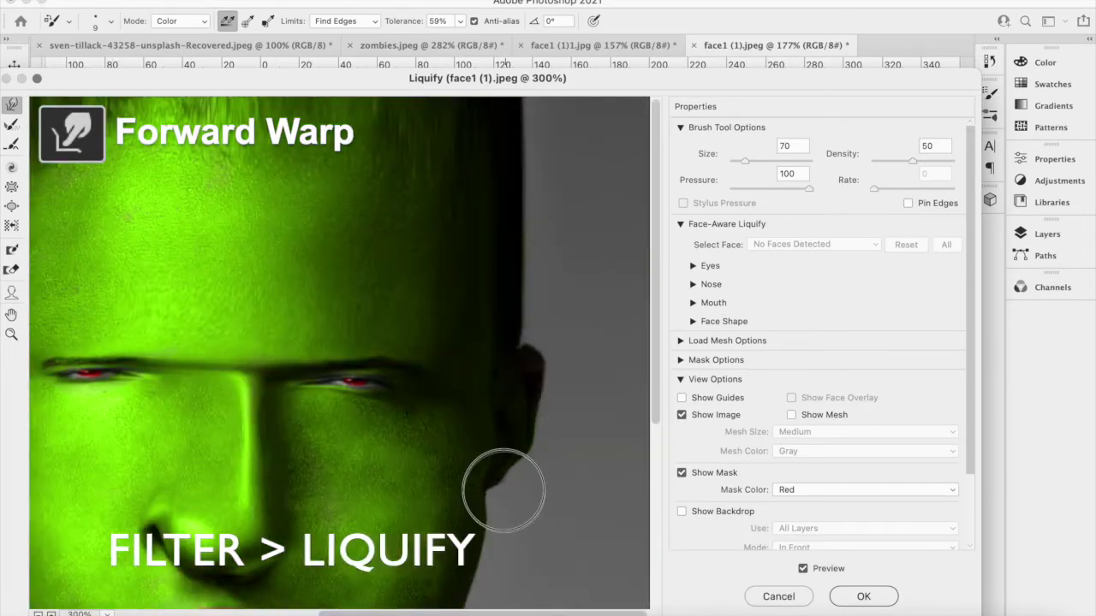
pyautogui.scroll(-2, 333, 415)
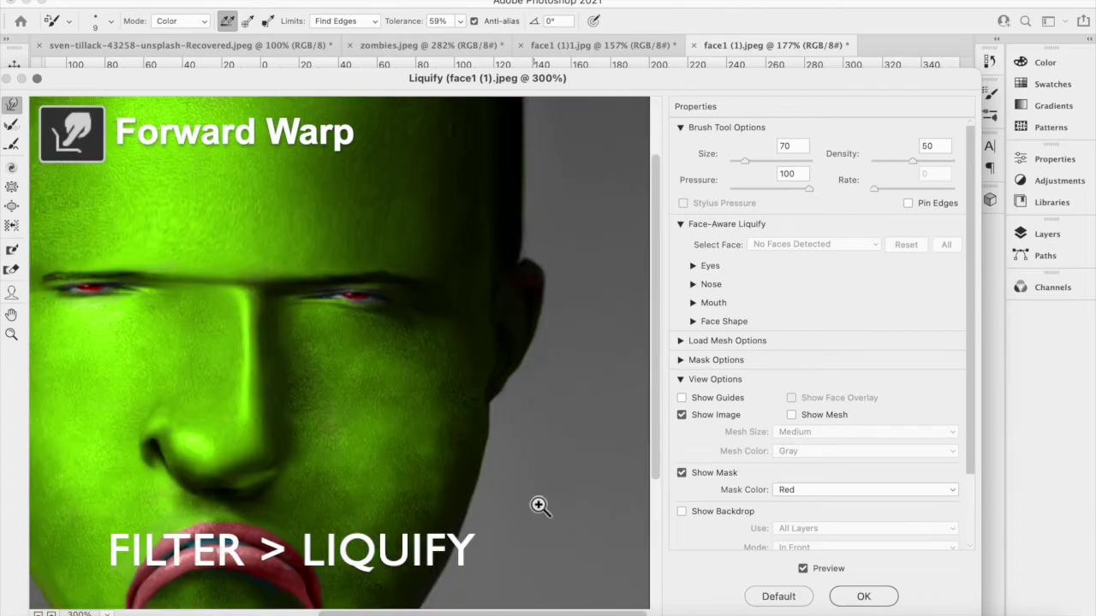
pyautogui.hotkey('ctrl', '0')
# Step: Apply the Liquify warp, magnify the face, and set recolouring Limits to Contiguous
pyautogui.click(959, 590)
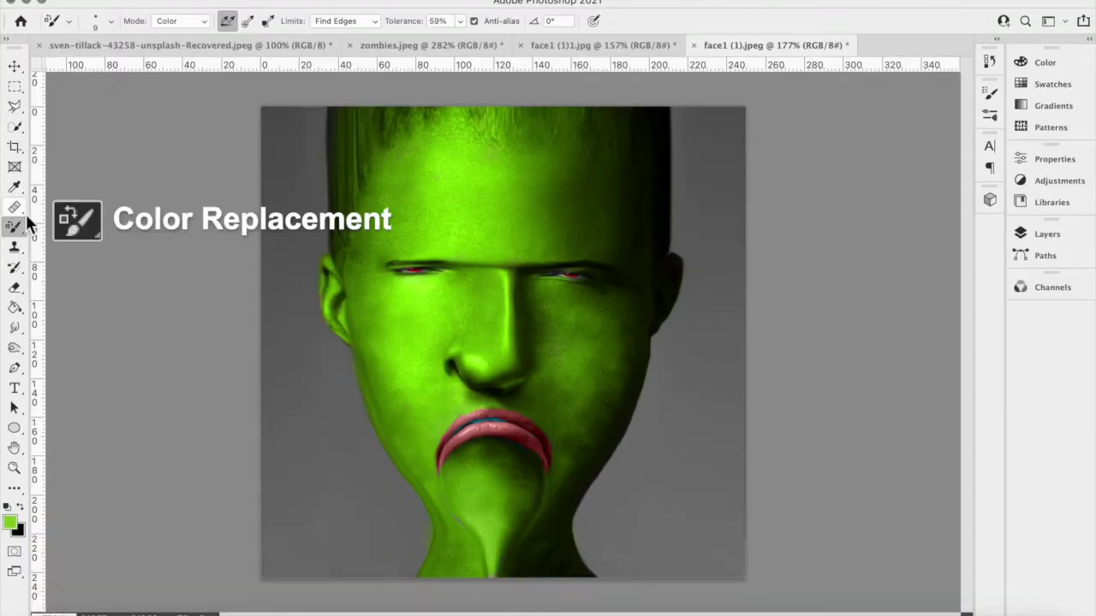
pyautogui.press('[')
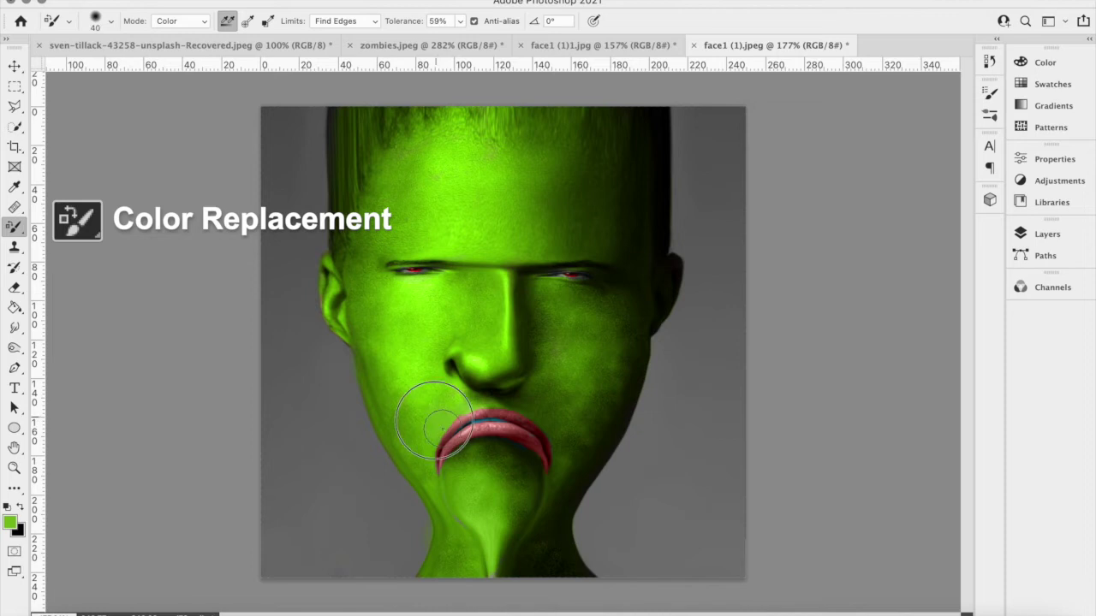
pyautogui.hotkey('ctrl', '+')
pyautogui.hotkey('ctrl', '+')
pyautogui.hotkey('ctrl', '+')
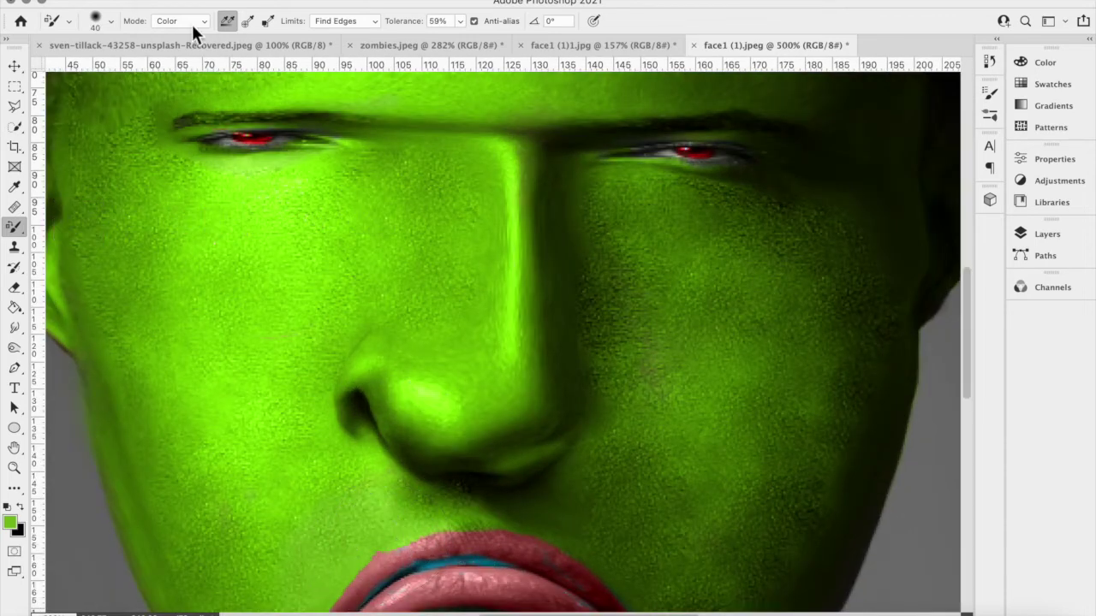
pyautogui.click(346, 20)
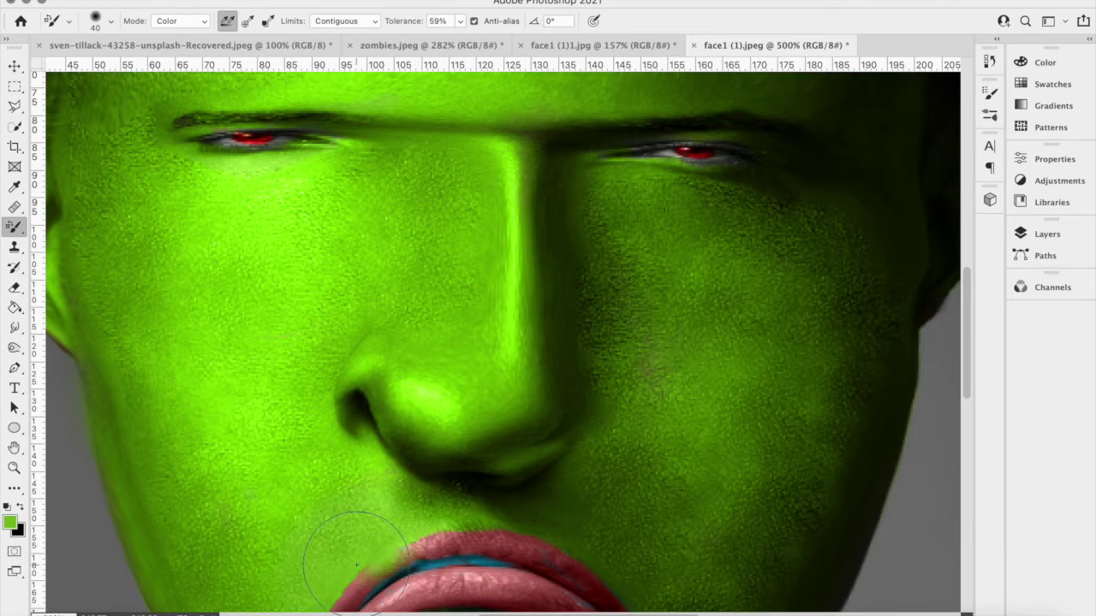
pyautogui.press('[')
pyautogui.press('[')
pyautogui.press('[')
pyautogui.scroll(-2, 346, 556)
pyautogui.scroll(-2, 346, 557)
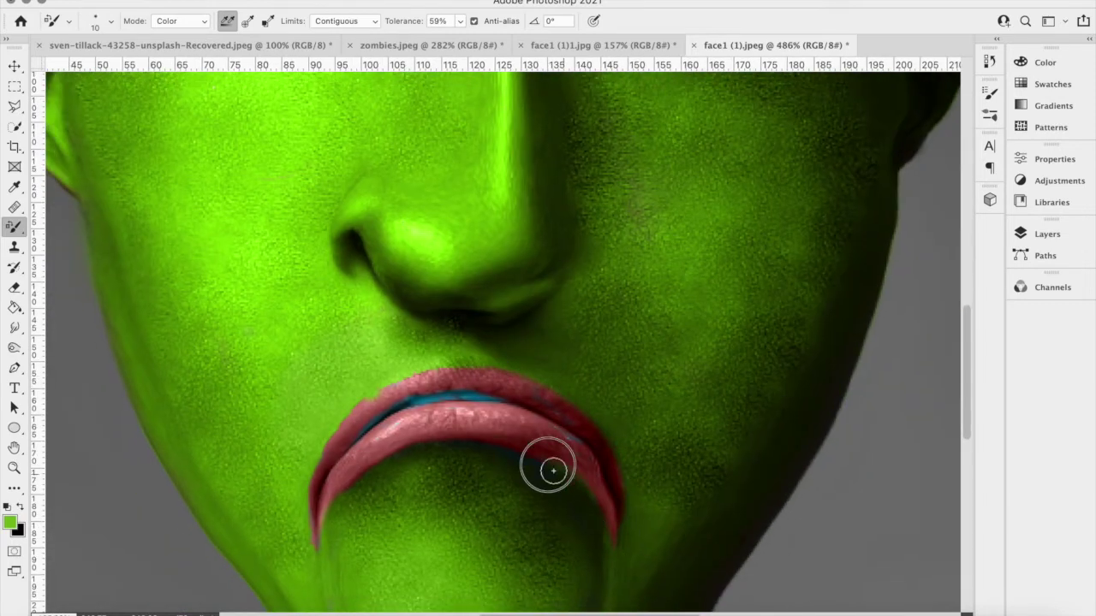
pyautogui.scroll(-5, 379, 472)
# Step: Pick a muted grey-green and repaint the cheeks, chin, nose, forehead, hair and ear
pyautogui.click(10, 522)
pyautogui.press('Return')
pyautogui.moveTo(514, 428); pyautogui.dragTo(471, 421)
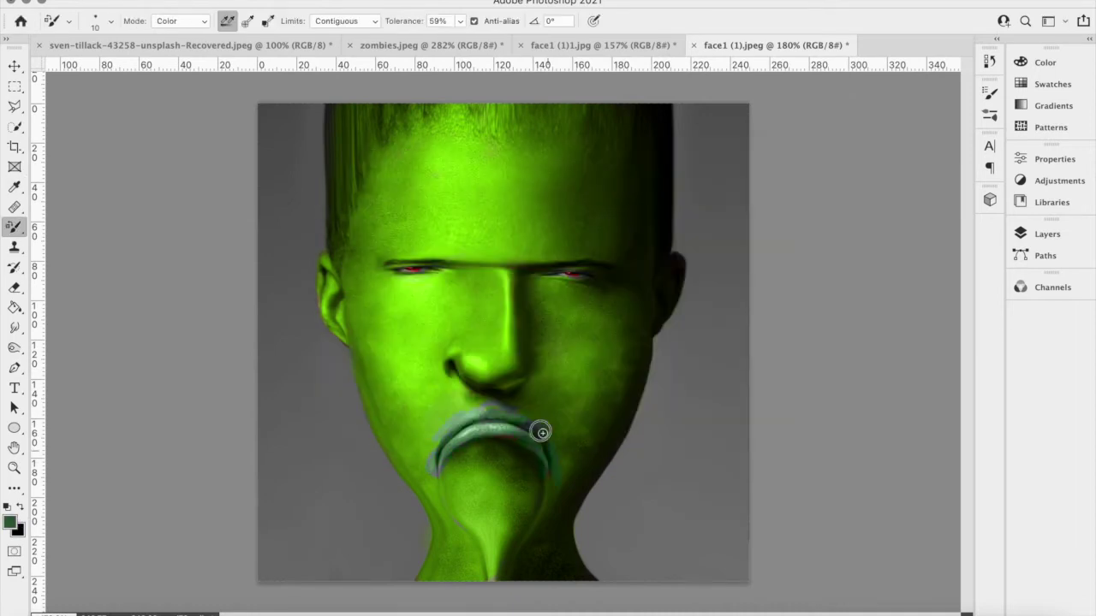
pyautogui.press(']')
pyautogui.press(']')
pyautogui.press(']')
pyautogui.moveTo(418, 396)
pyautogui.mouseDown()
pyautogui.moveTo(557, 289)
pyautogui.moveTo(577, 314)
pyautogui.moveTo(362, 264)
pyautogui.moveTo(456, 536)
pyautogui.mouseUp()
pyautogui.press('[')
pyautogui.press('[')
pyautogui.press('[')
pyautogui.moveTo(325, 294)
pyautogui.mouseDown()
pyautogui.moveTo(457, 142)
pyautogui.moveTo(577, 149)
pyautogui.mouseUp()
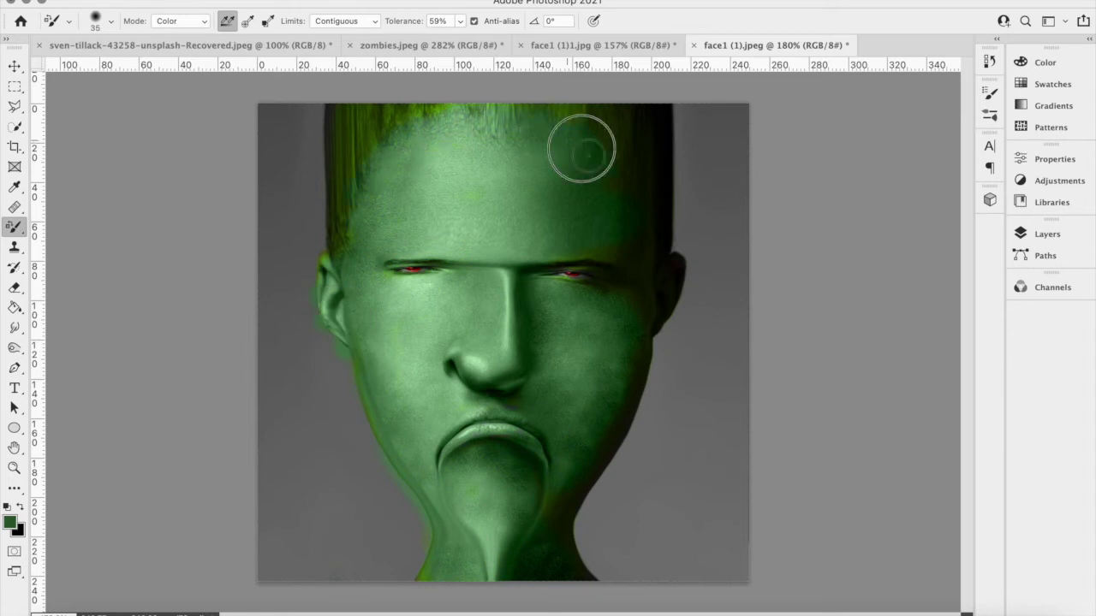
# Step: Use the Patch Tool to cover the blotchy cheek and the skin beside the mouth with clean skin
pyautogui.click(15, 207)
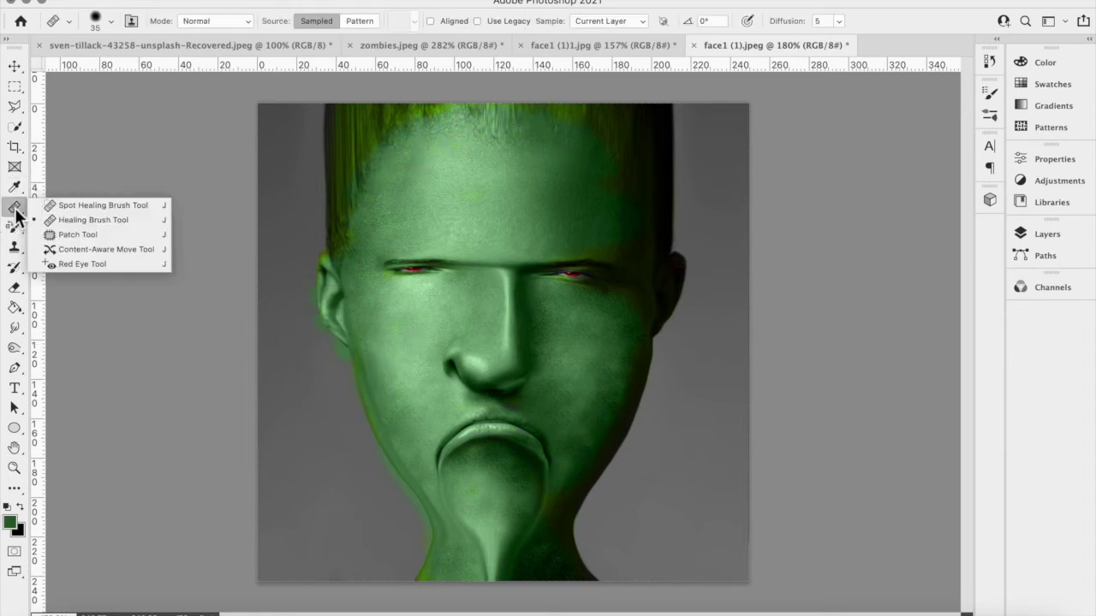
pyautogui.click(53, 234)
pyautogui.moveTo(603, 329)
pyautogui.mouseDown()
pyautogui.moveTo(562, 438)
pyautogui.moveTo(609, 334)
pyautogui.mouseUp()
pyautogui.moveTo(614, 379); pyautogui.dragTo(429, 339)
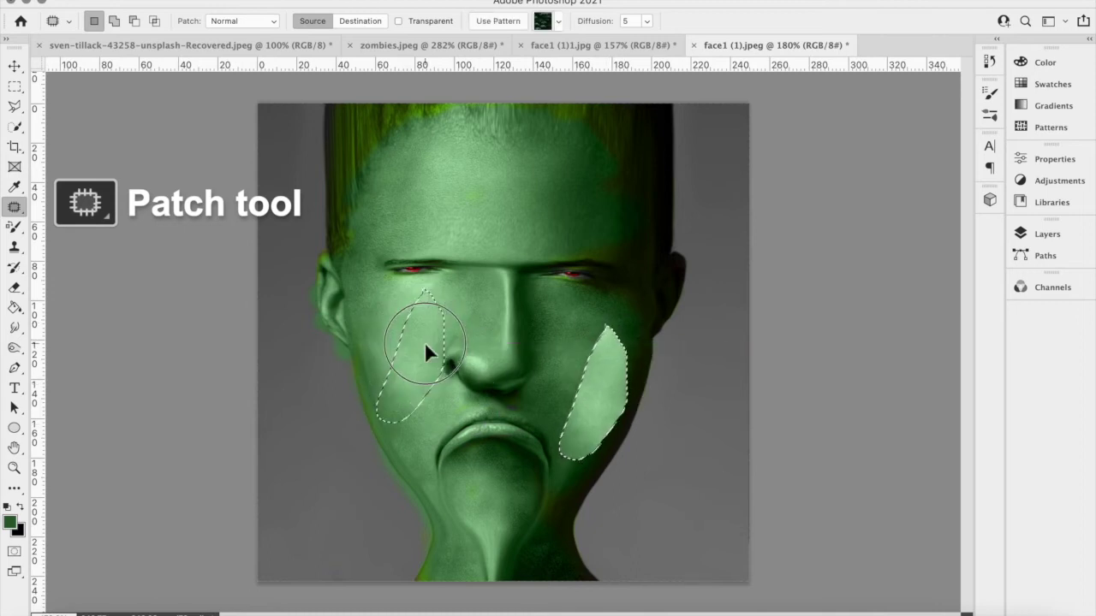
pyautogui.click(346, 310)
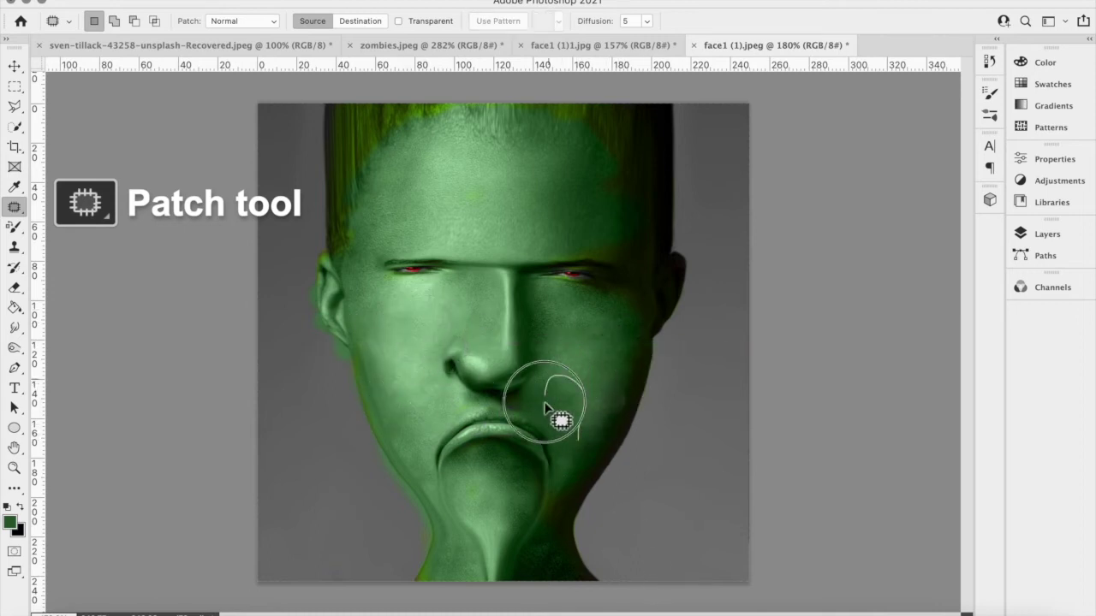
pyautogui.moveTo(587, 452); pyautogui.dragTo(565, 377)
pyautogui.click(702, 403)
pyautogui.scroll(3, 476, 434)
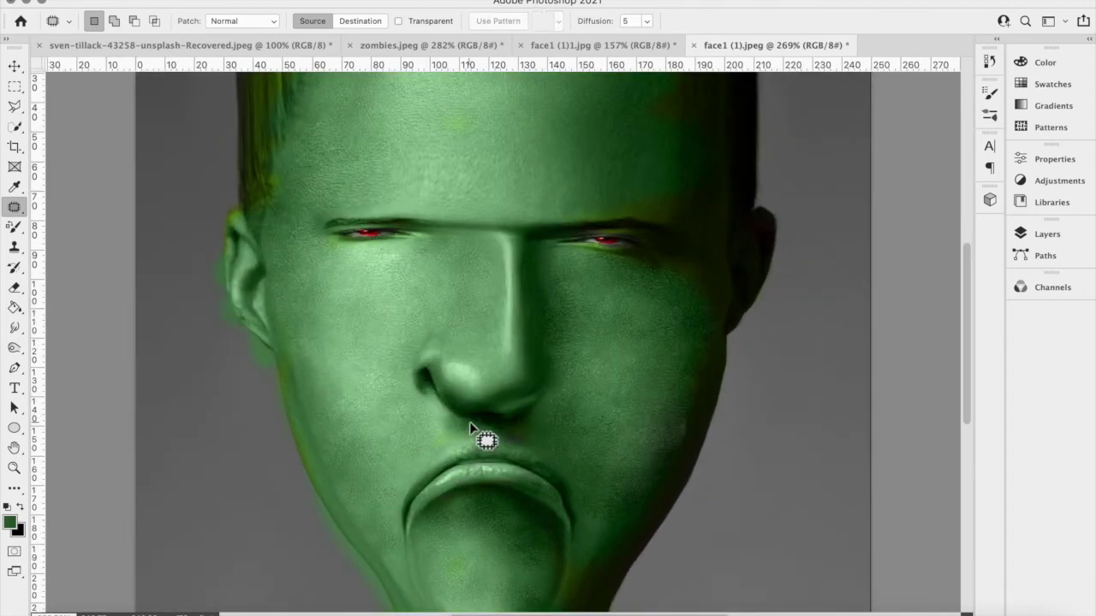
pyautogui.scroll(-2, 476, 435)
pyautogui.press('l')
pyautogui.scroll(1, 414, 501)
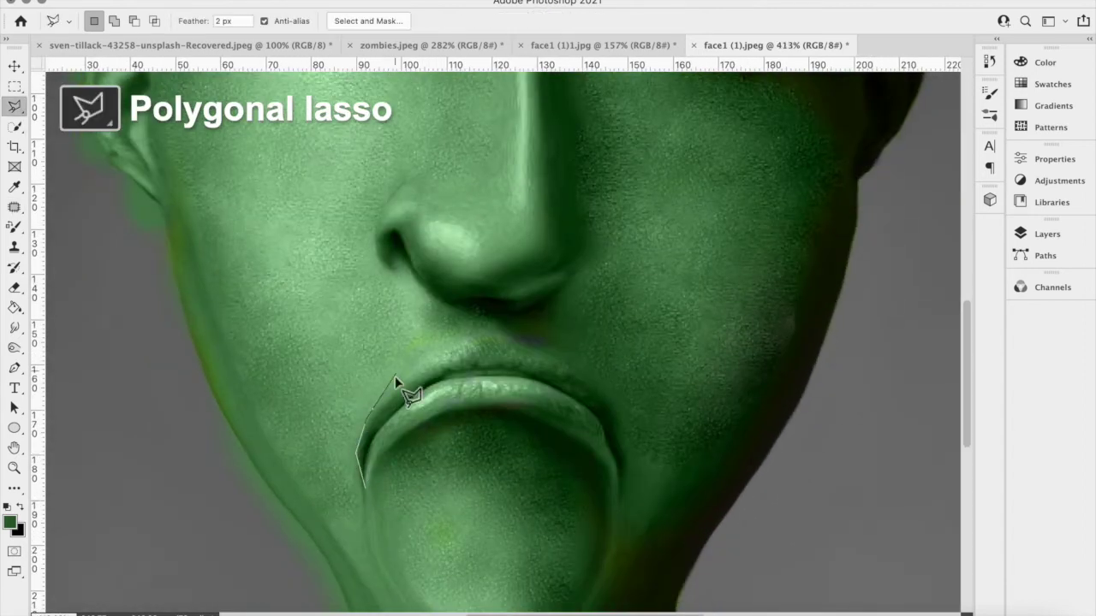
# Step: Trace a Polygonal Lasso selection around the lips with a 2 px feather
pyautogui.click(503, 342)
pyautogui.click(626, 472)
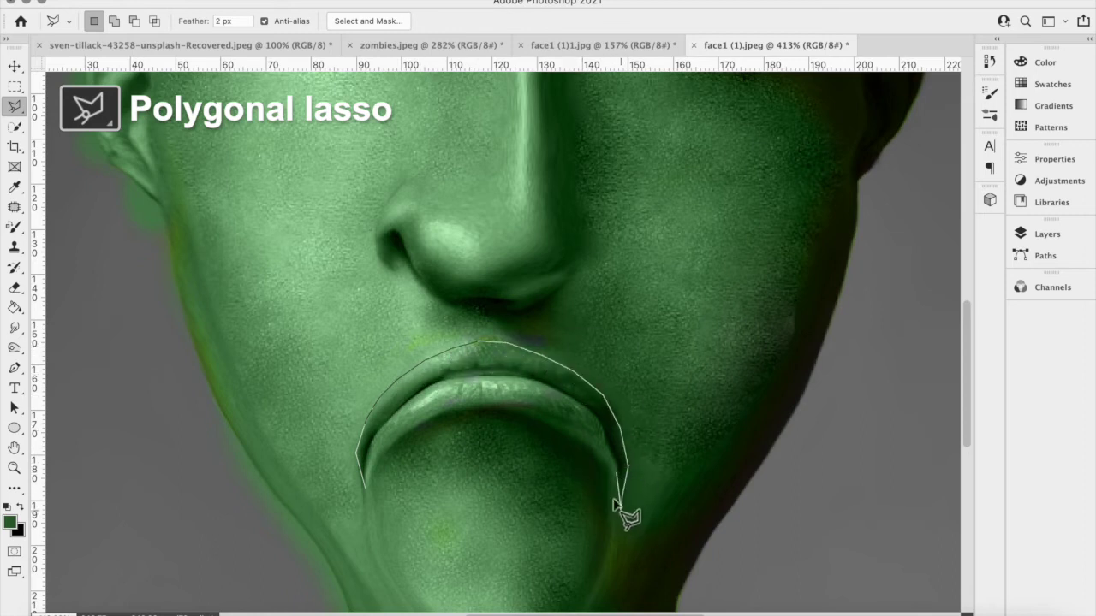
pyautogui.click(620, 508)
pyautogui.click(586, 433)
pyautogui.click(529, 408)
pyautogui.click(365, 487)
pyautogui.click(226, 21)
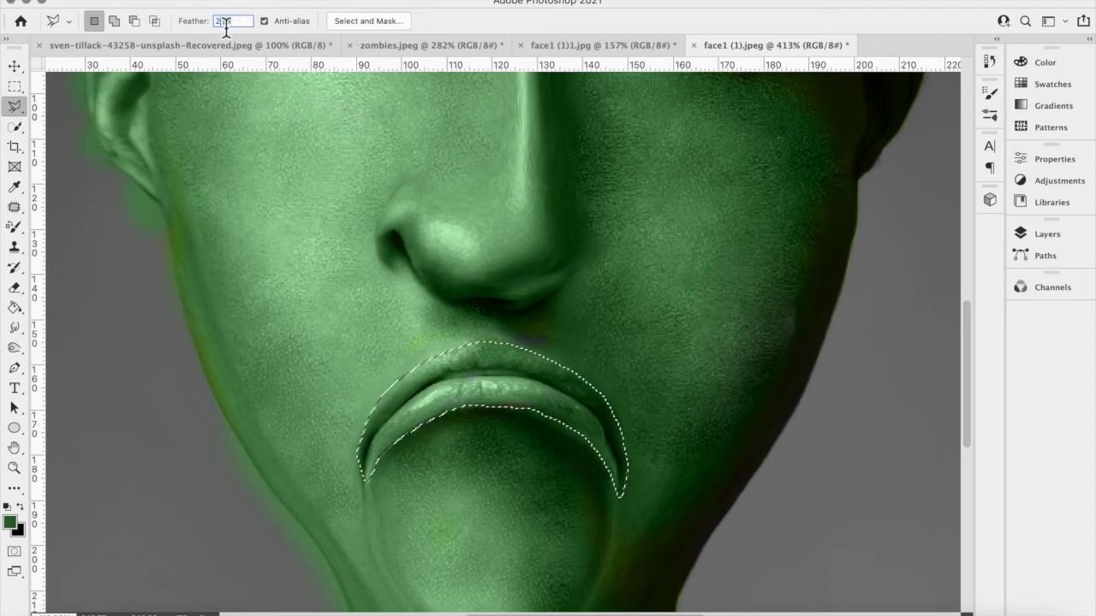
# Step: Darken the selected lips with a Curves adjustment, pulling the curve down to 148/88
pyautogui.click(193, 0)
pyautogui.moveTo(210, 23)
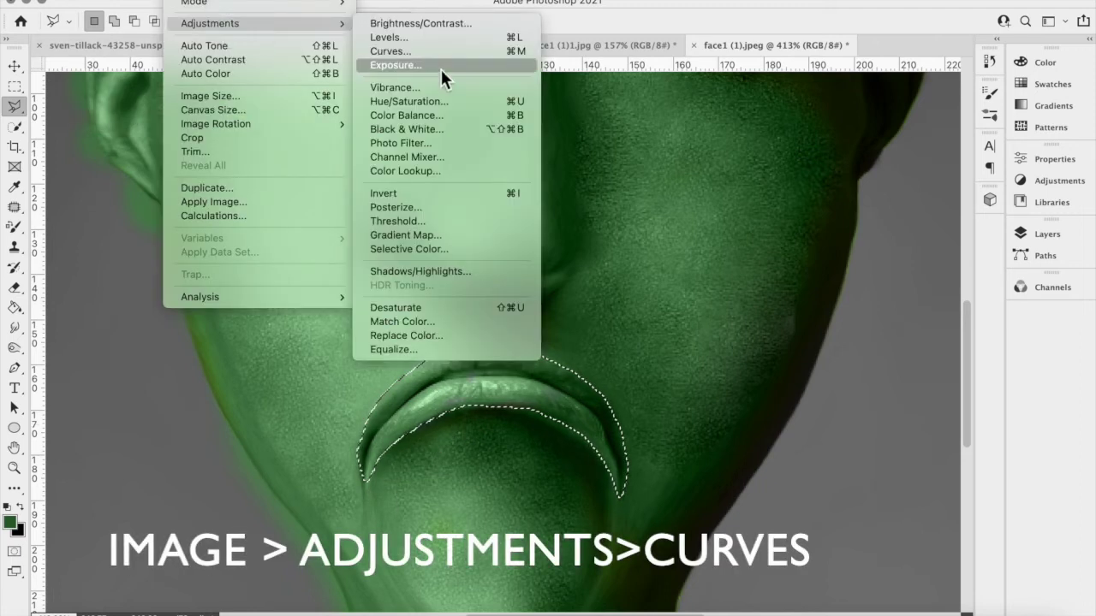
pyautogui.click(445, 51)
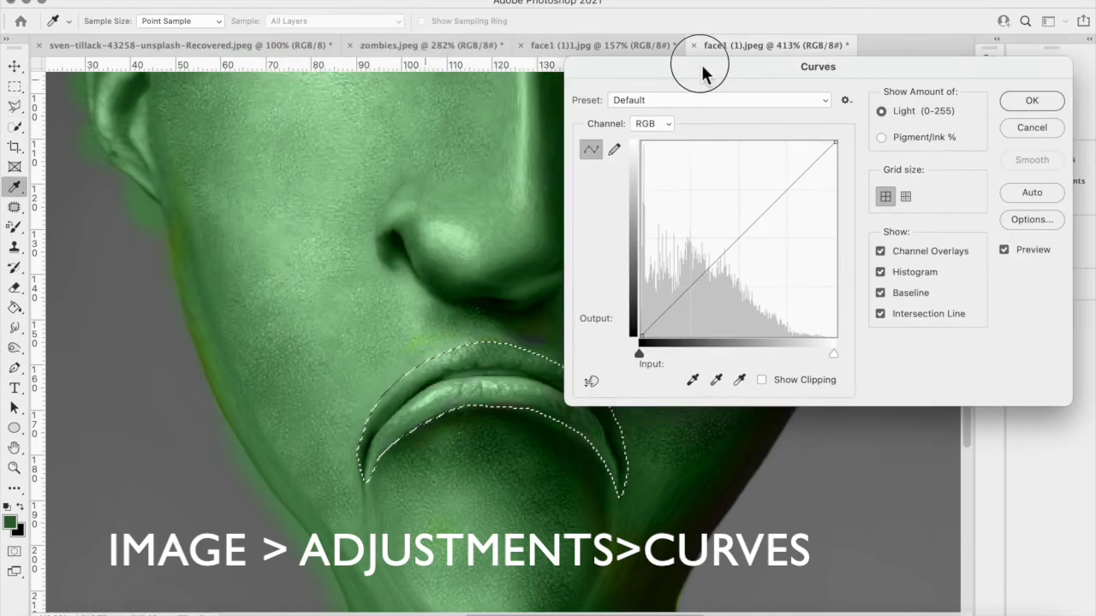
pyautogui.moveTo(702, 68); pyautogui.dragTo(736, 67)
pyautogui.click(751, 99)
pyautogui.click(726, 152)
pyautogui.moveTo(777, 260); pyautogui.dragTo(789, 268)
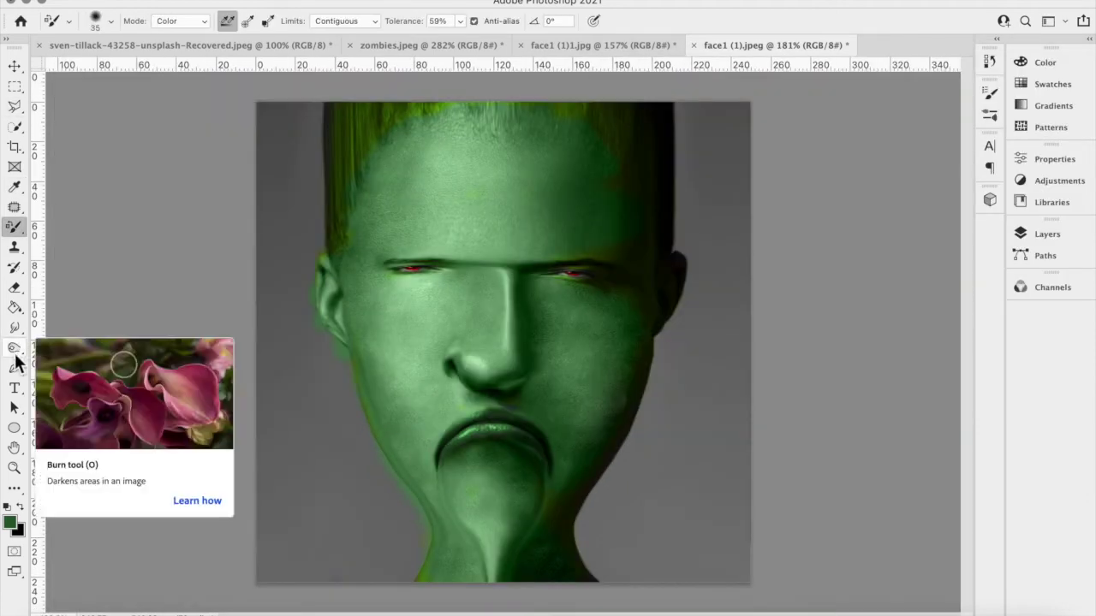
# Step: Burn the chin below the lips darker with the Burn Tool, Range set to Shadows at 50%
pyautogui.rightClick(15, 351)
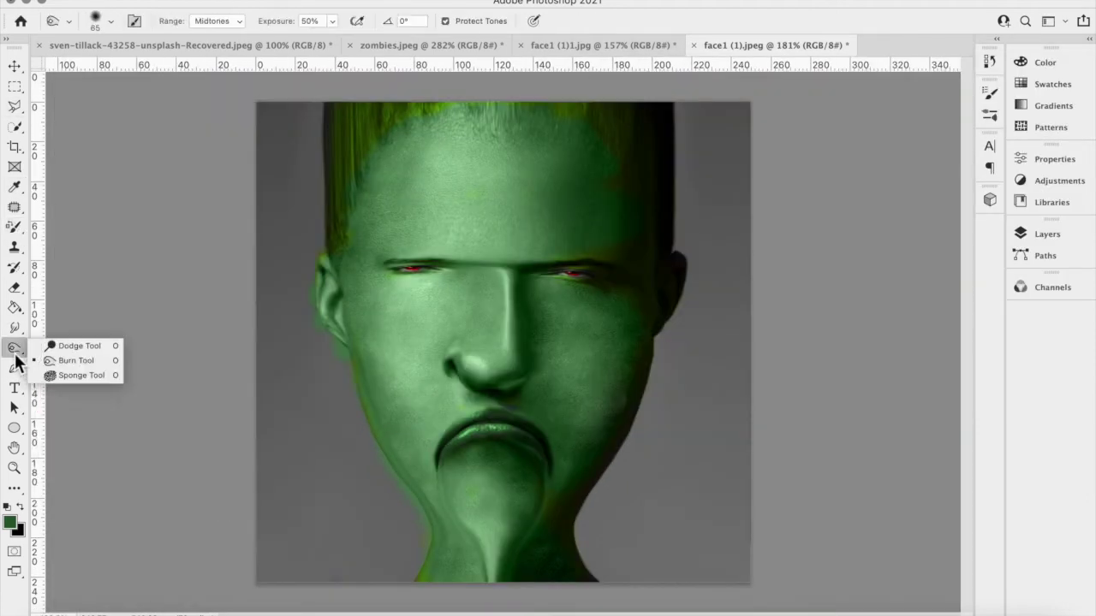
pyautogui.click(66, 360)
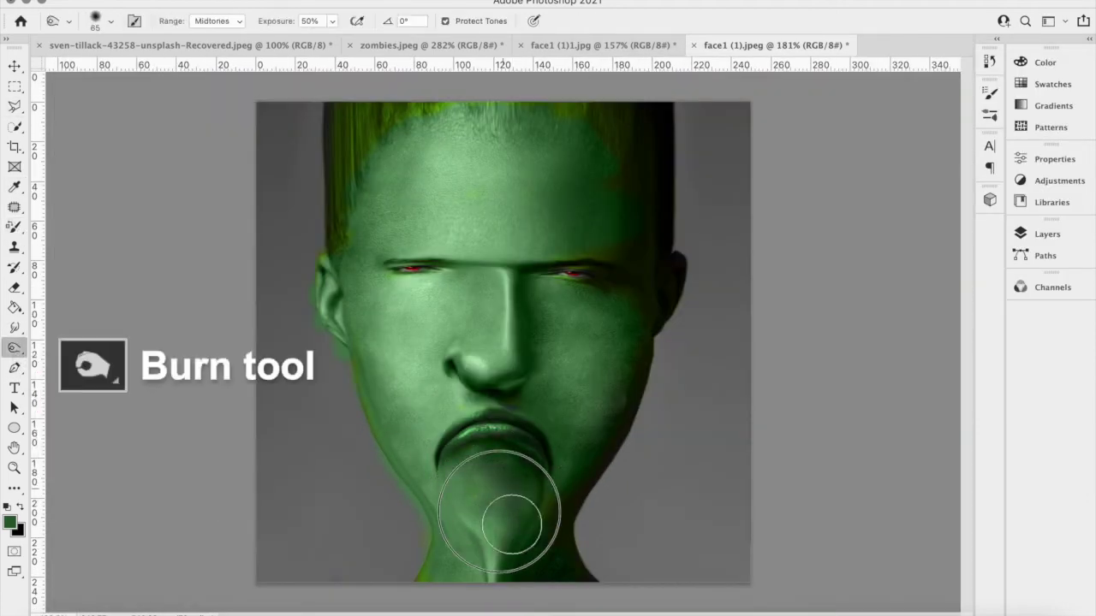
pyautogui.moveTo(488, 496); pyautogui.dragTo(501, 421)
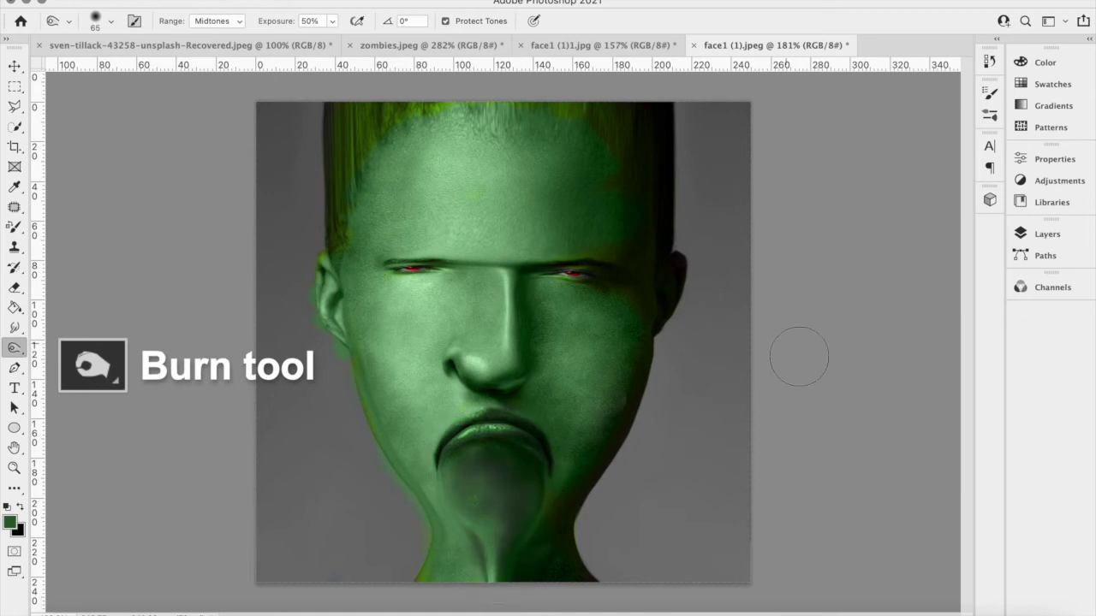
pyautogui.moveTo(516, 507)
pyautogui.mouseDown()
pyautogui.moveTo(477, 481)
pyautogui.moveTo(518, 486)
pyautogui.moveTo(501, 502)
pyautogui.moveTo(514, 477)
pyautogui.moveTo(489, 574)
pyautogui.mouseUp()
pyautogui.click(236, 32)
pyautogui.click(229, 8)
pyautogui.moveTo(476, 510); pyautogui.dragTo(489, 514)
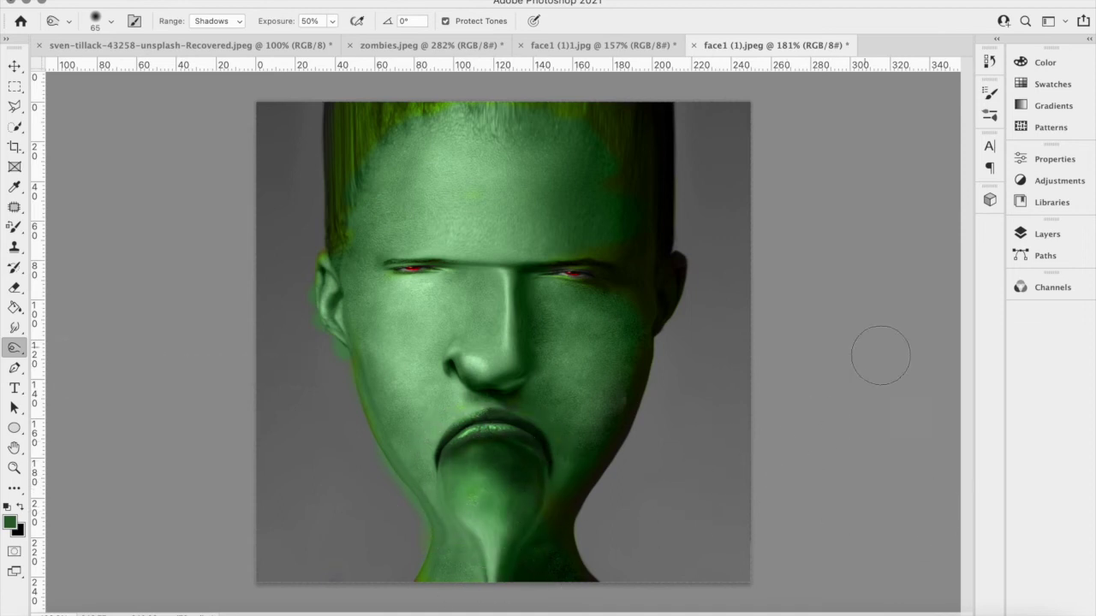